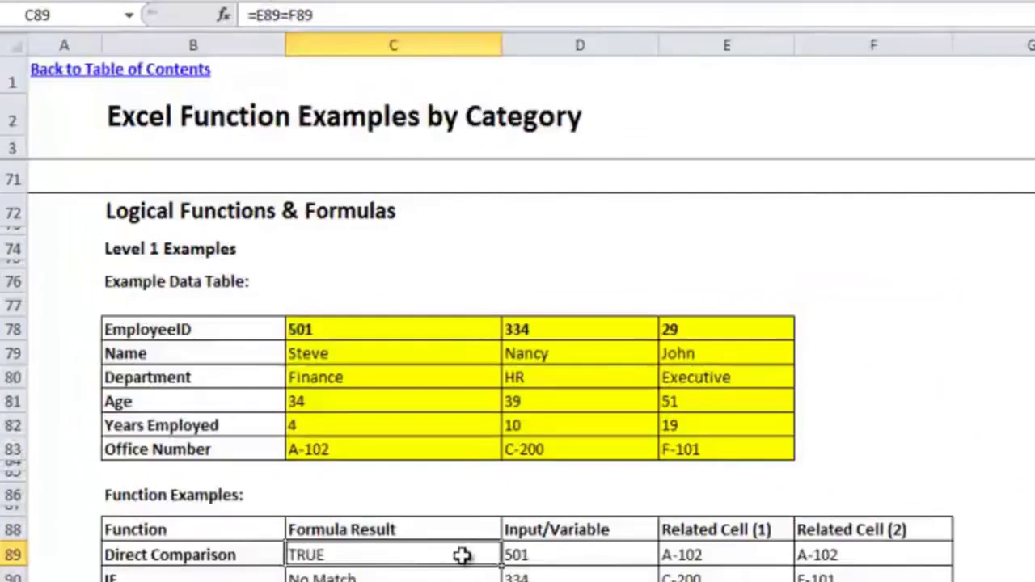
Step: Examine the input in D89 and the related-cell formulas in E89 and F89 of the Direct Comparison row
key(Right)
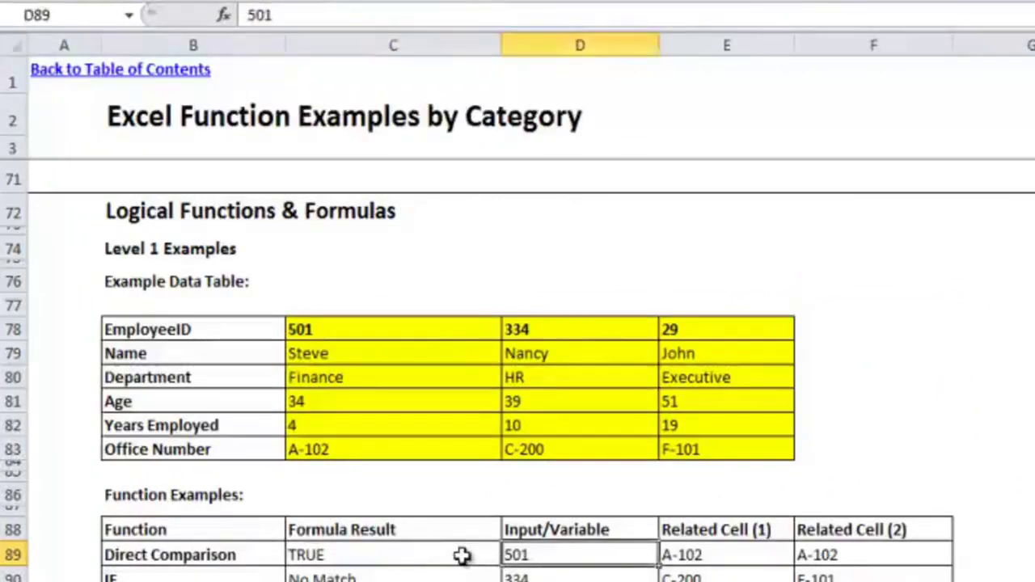
key(Down)
key(Up)
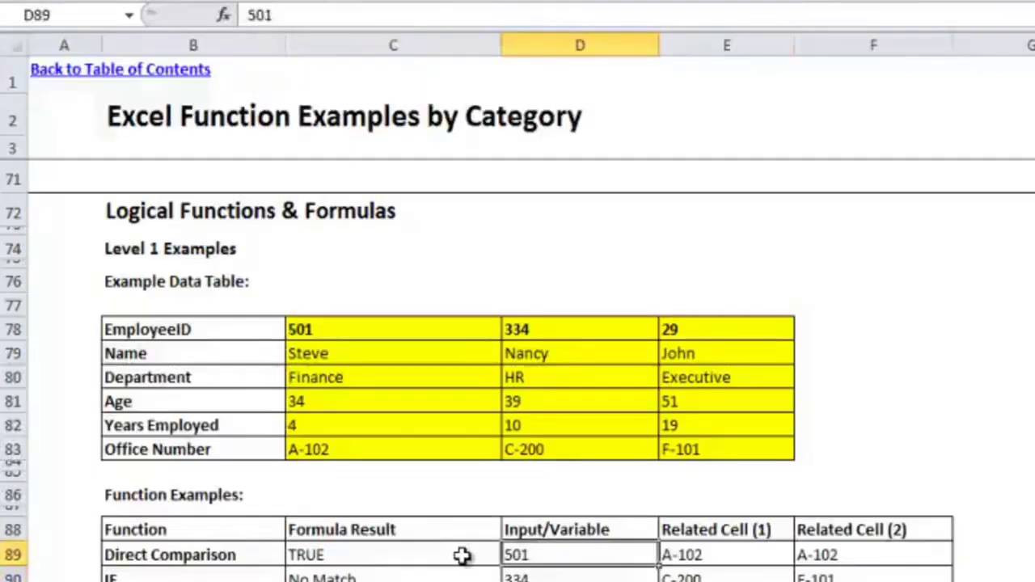
key(Right)
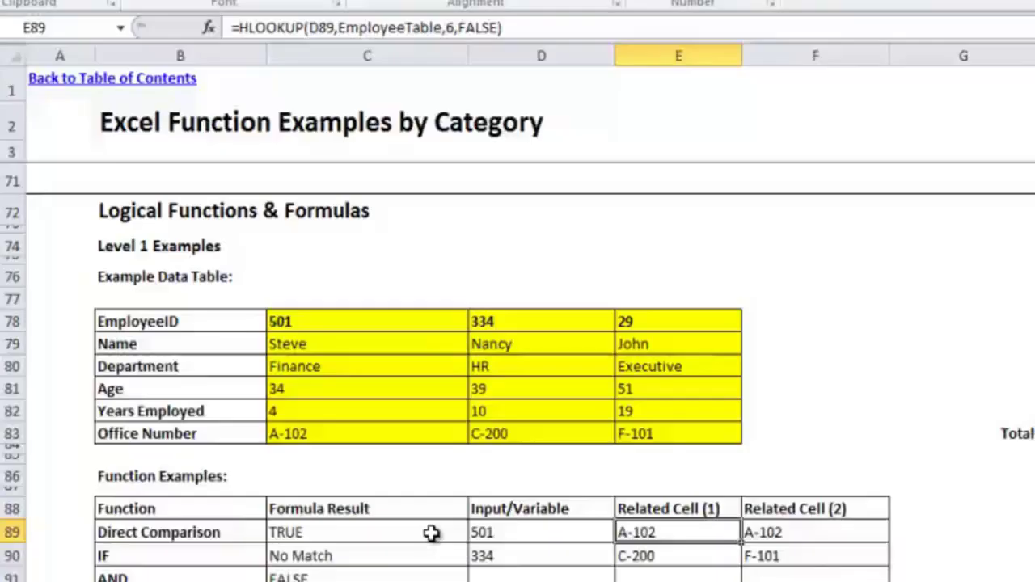
key(Right)
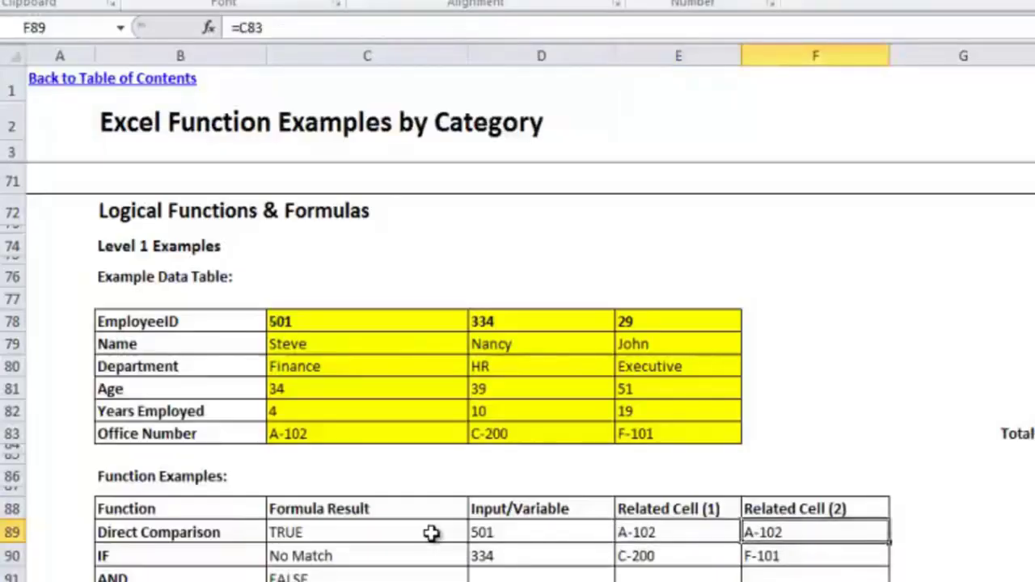
click(735, 29)
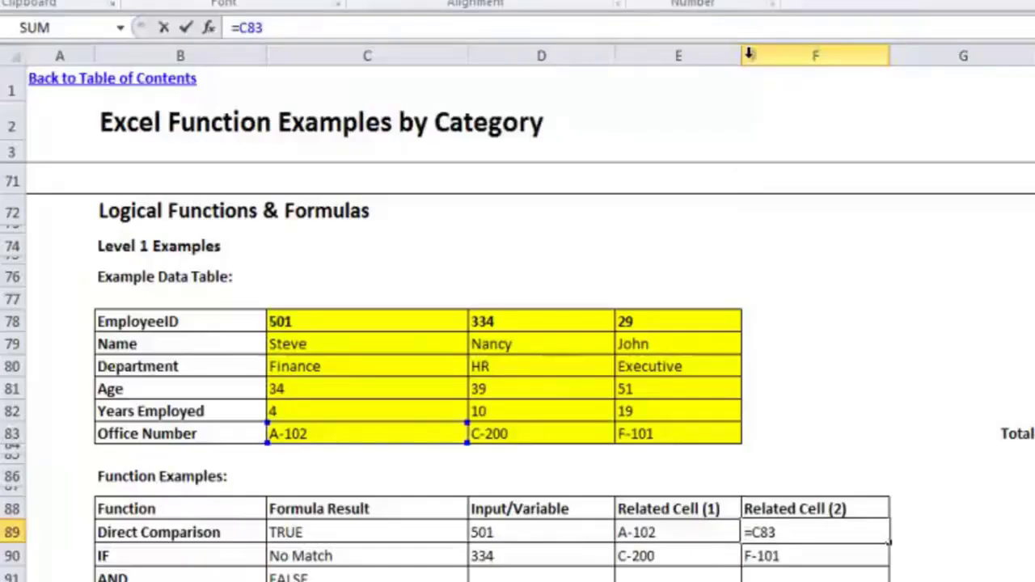
key(Escape)
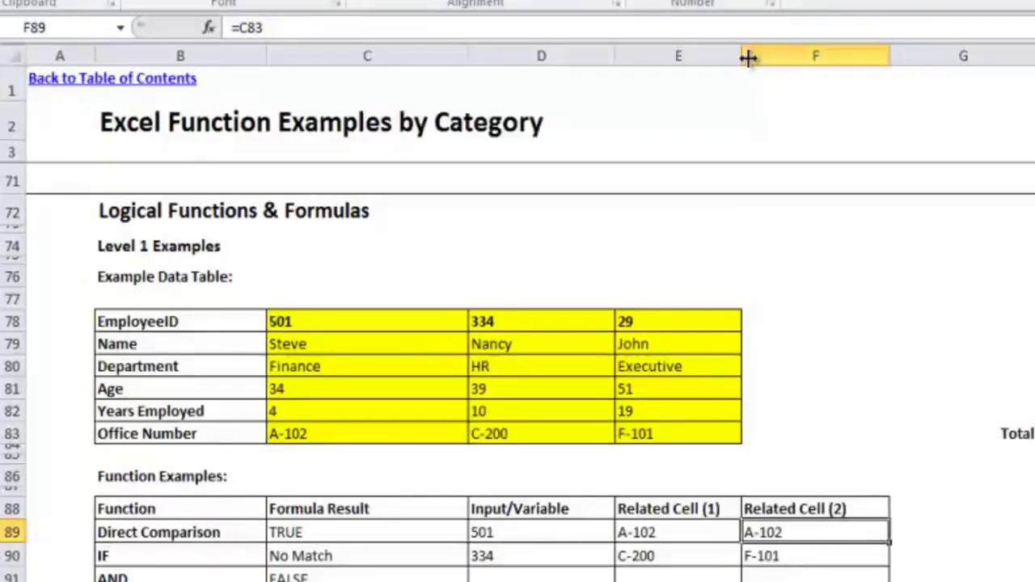
Step: Test the Direct Comparison row with 334 as the input in D89 and restore the input to 501
key(Left)
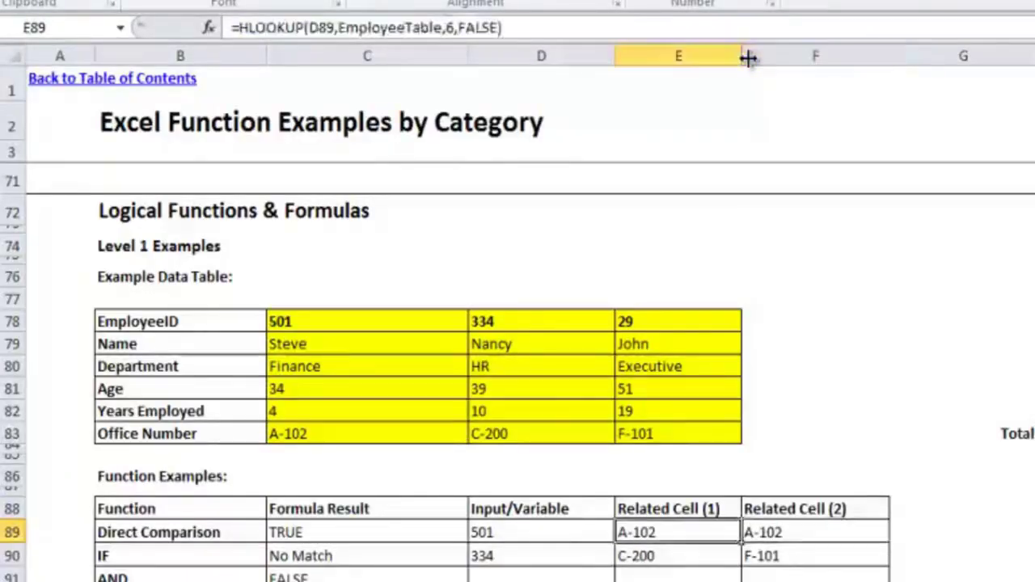
key(Left)
text(334)
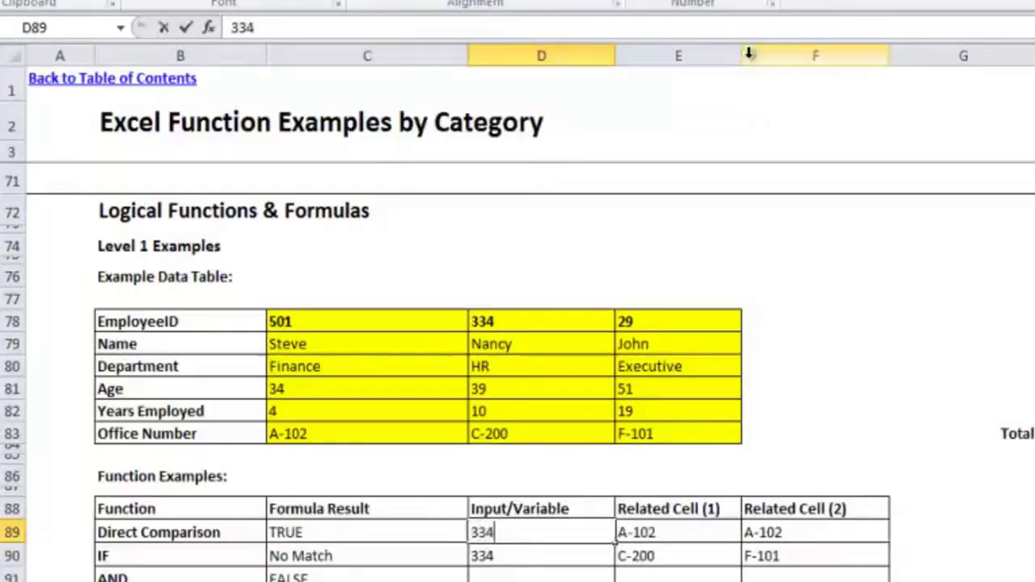
key(Return)
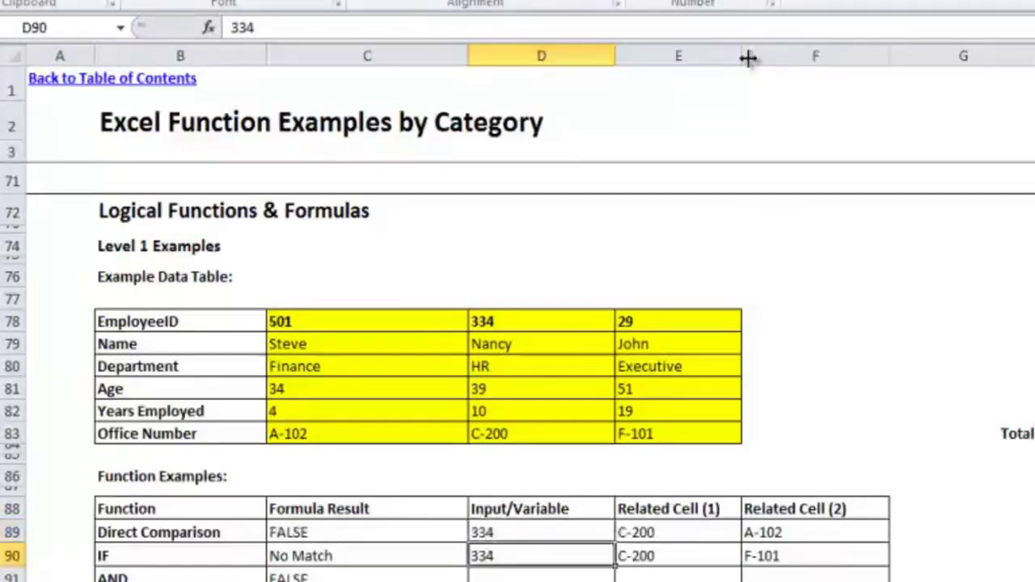
key(Up)
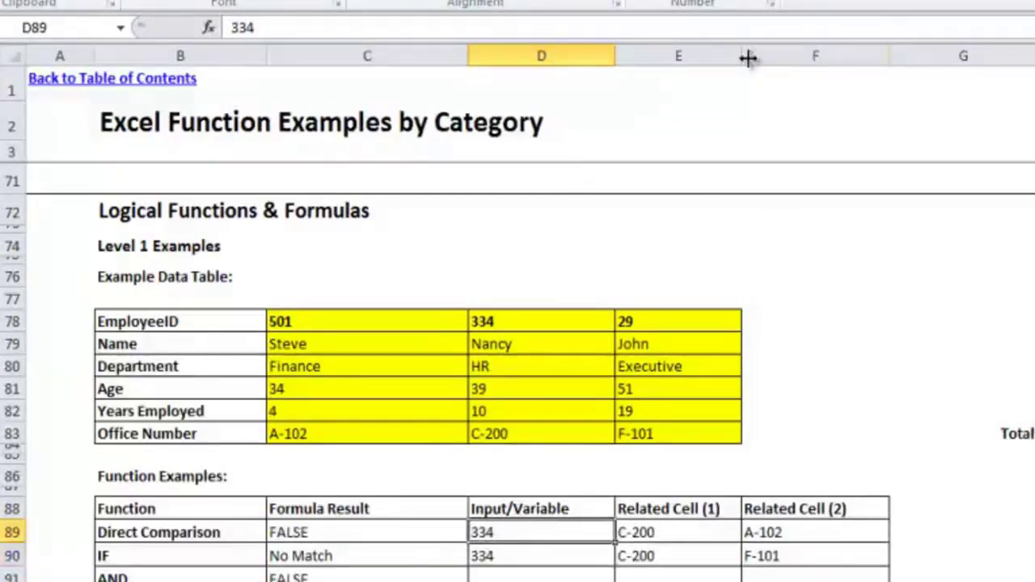
text(501)
key(Return)
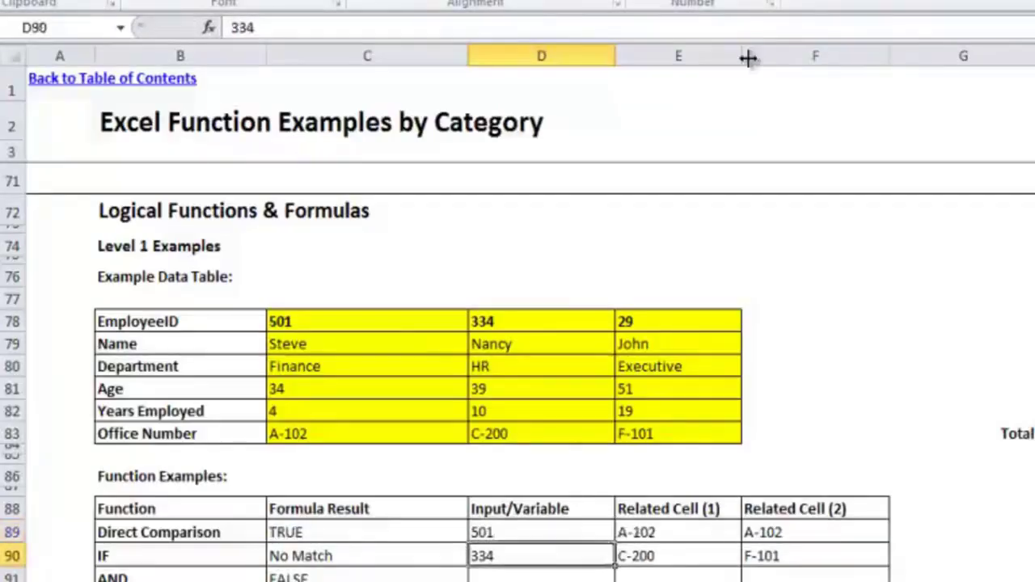
key(Up)
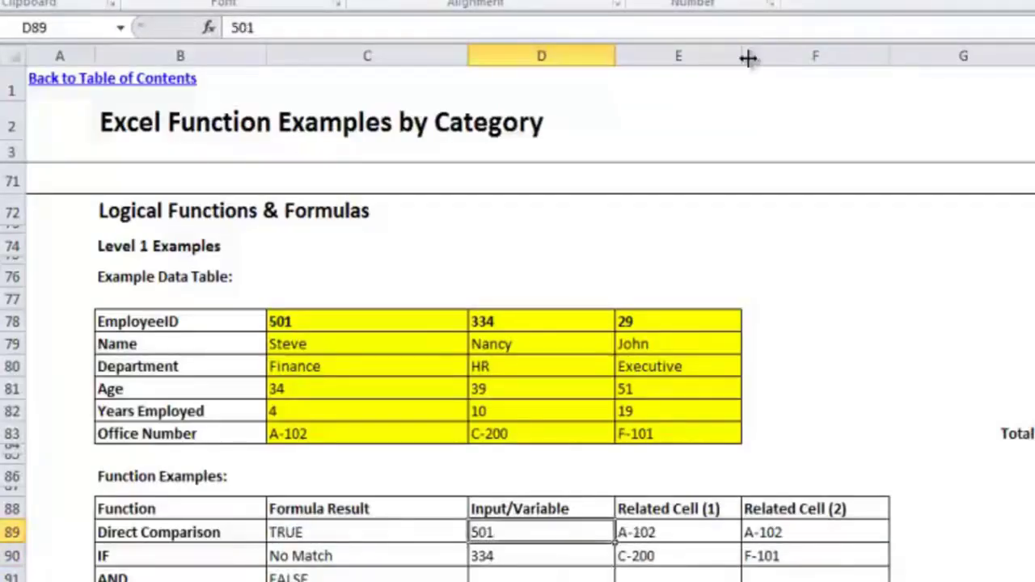
Step: Clear the Direct Comparison result in C89 and re-enter its formula as =E89=F89
key(Right)
key(Right)
key(Left)
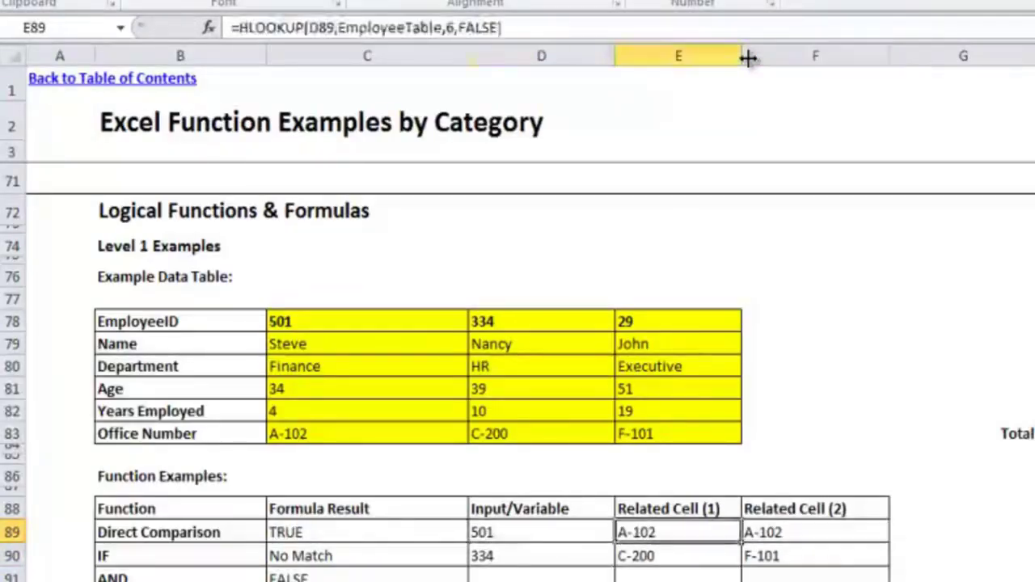
key(Left)
key(Left)
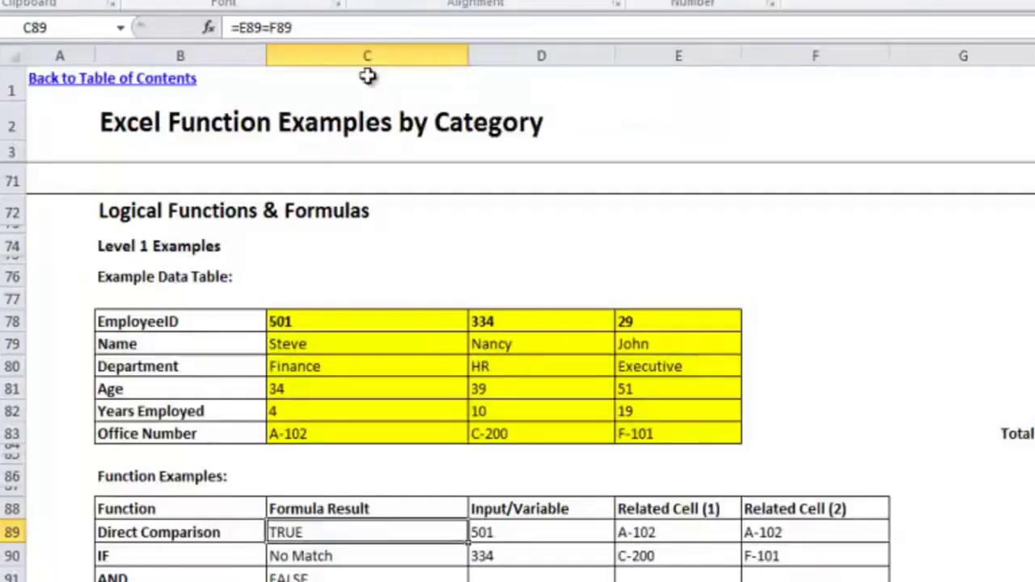
key(Delete)
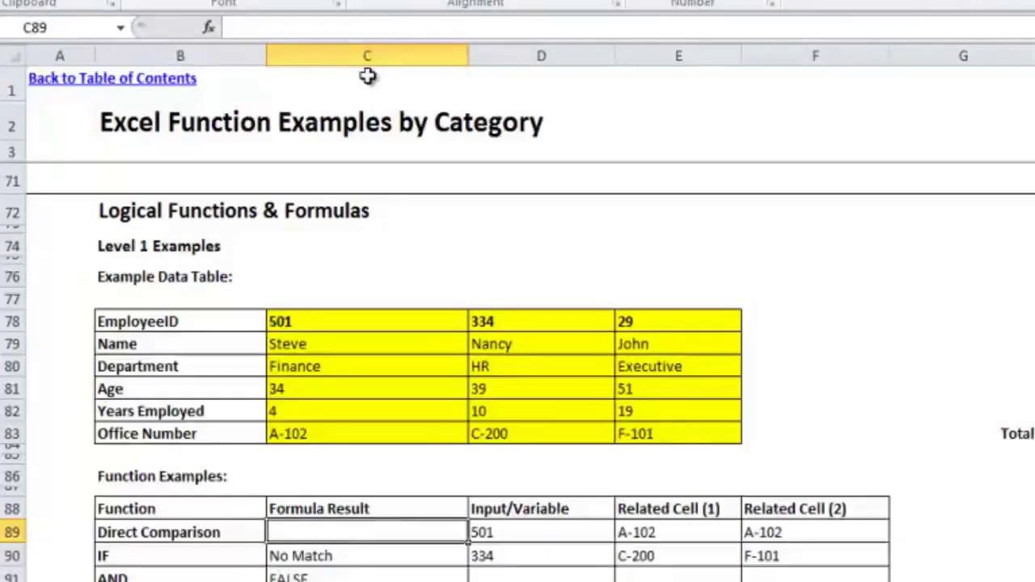
text(=)
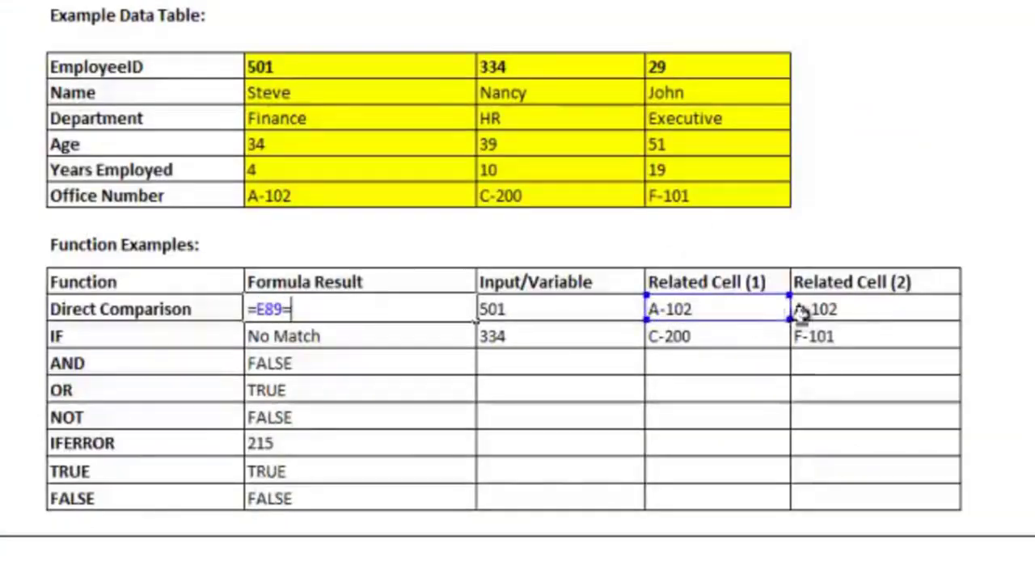
click(821, 309)
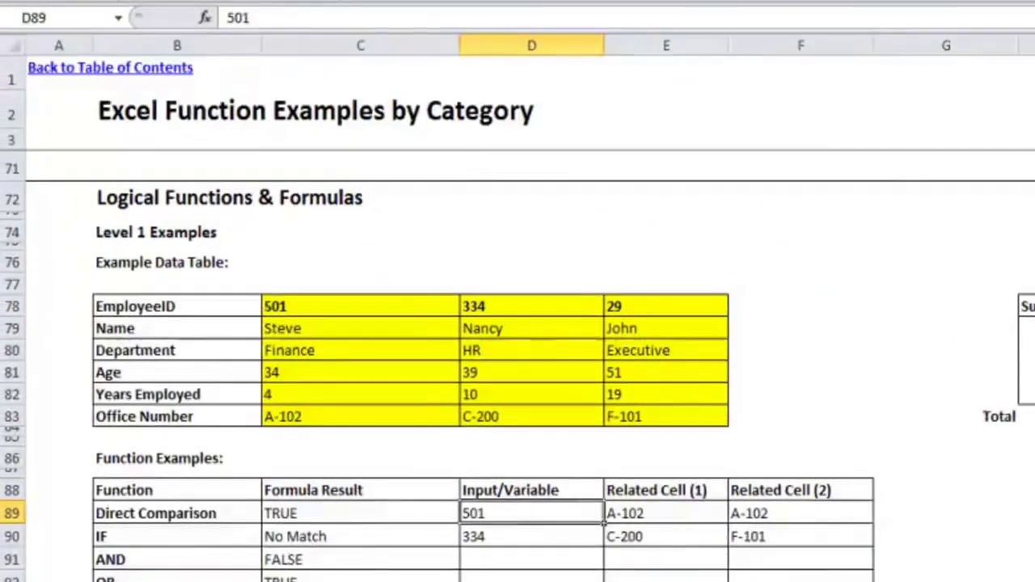
Step: Test the rebuilt comparison formula by setting D89 to 334, and return D89 to 501
text(334)
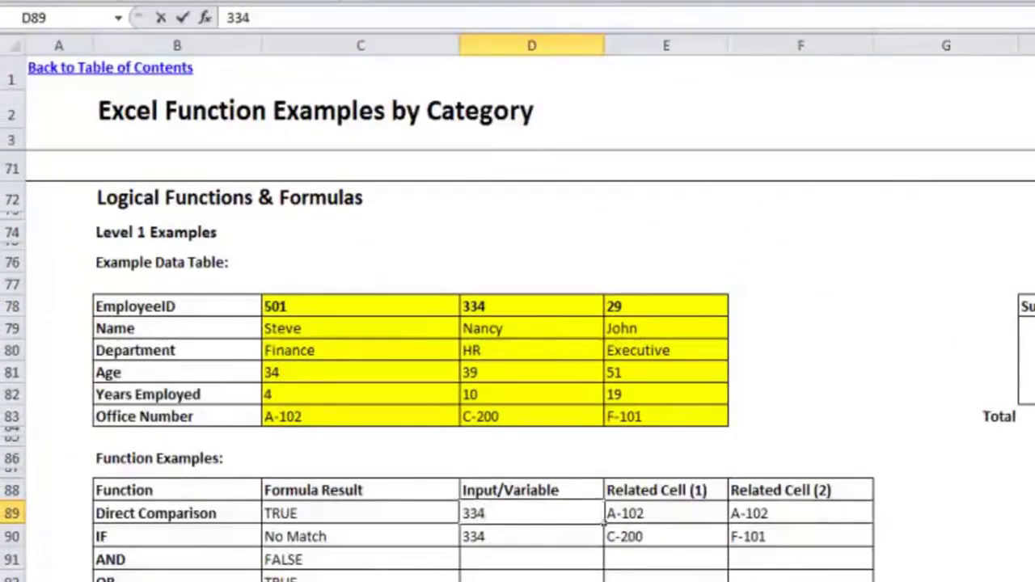
key(Return)
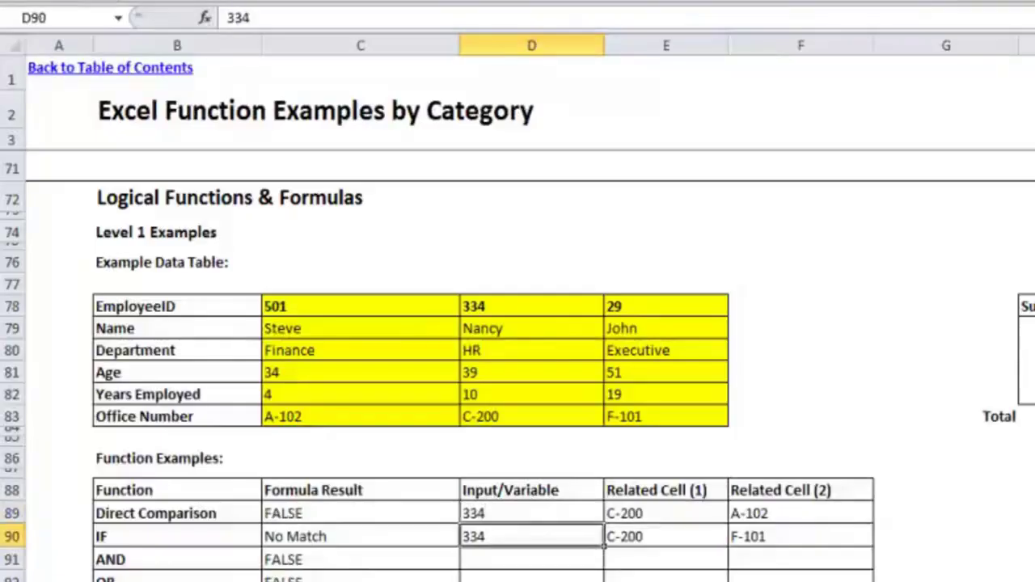
click(561, 515)
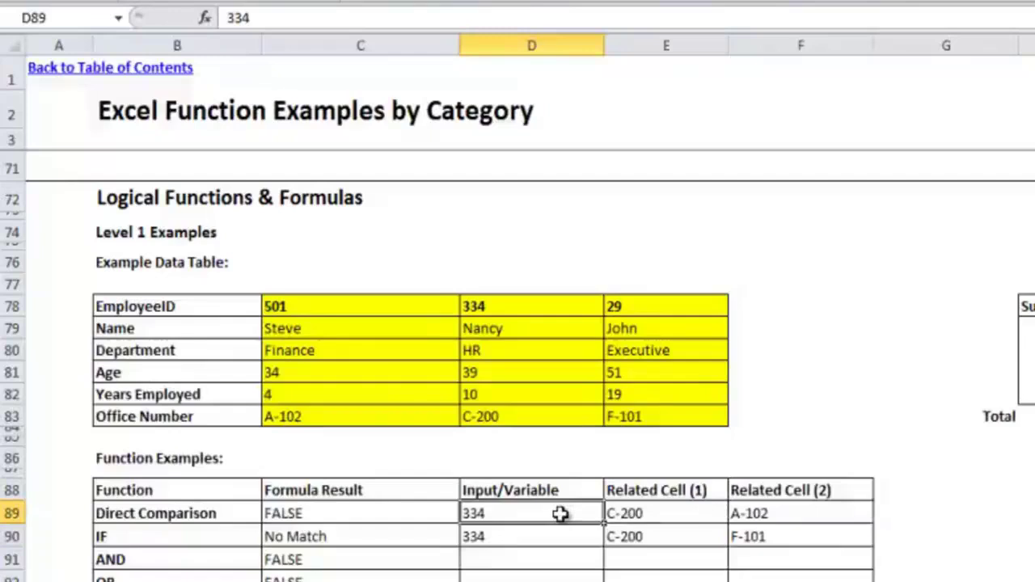
text(501)
key(Return)
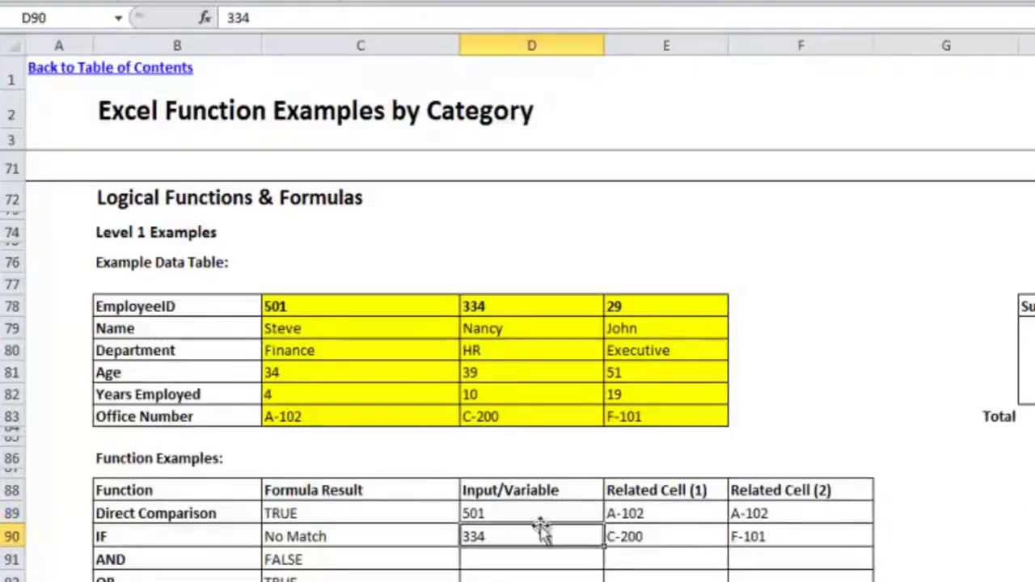
Step: Add an Equal To conditional formatting rule to C89 that gives TRUE a Green Fill with Dark Green Text
click(426, 513)
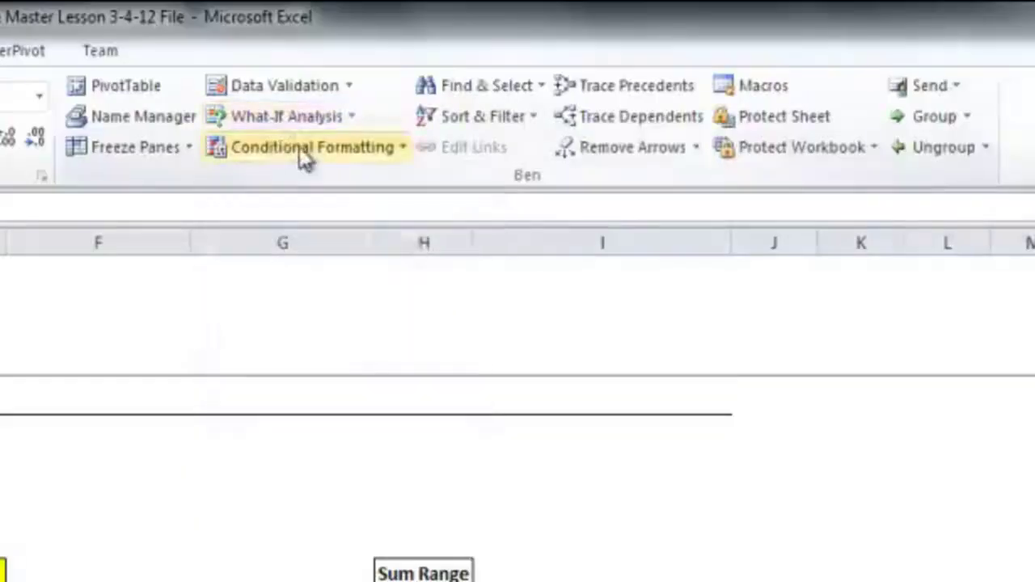
click(300, 149)
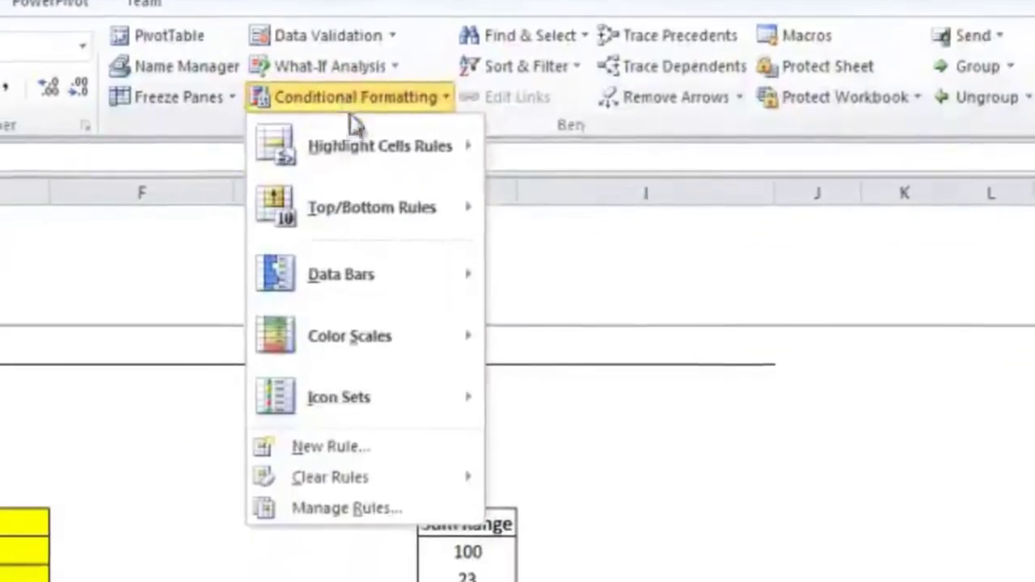
mouse_move(358, 137)
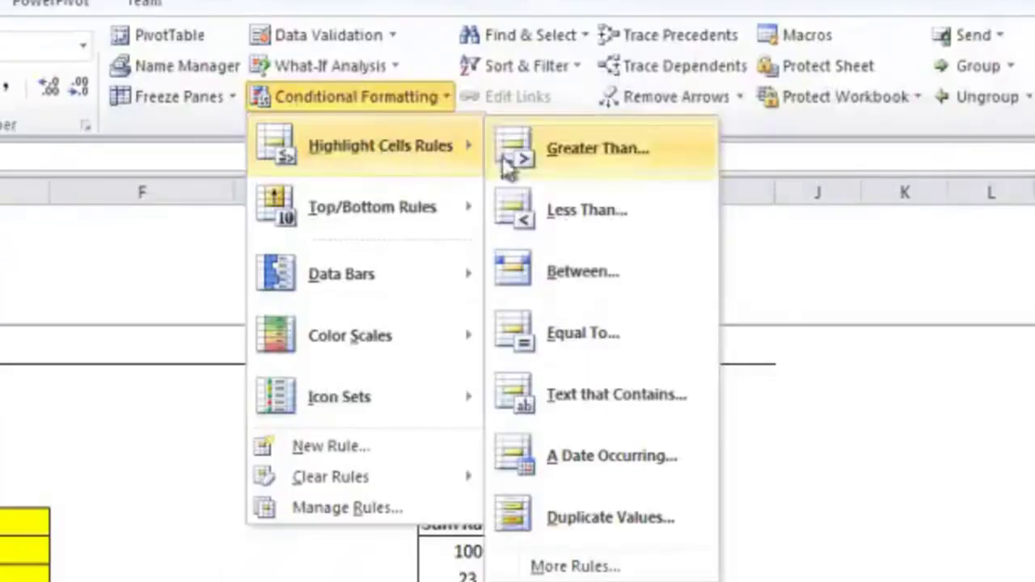
click(582, 344)
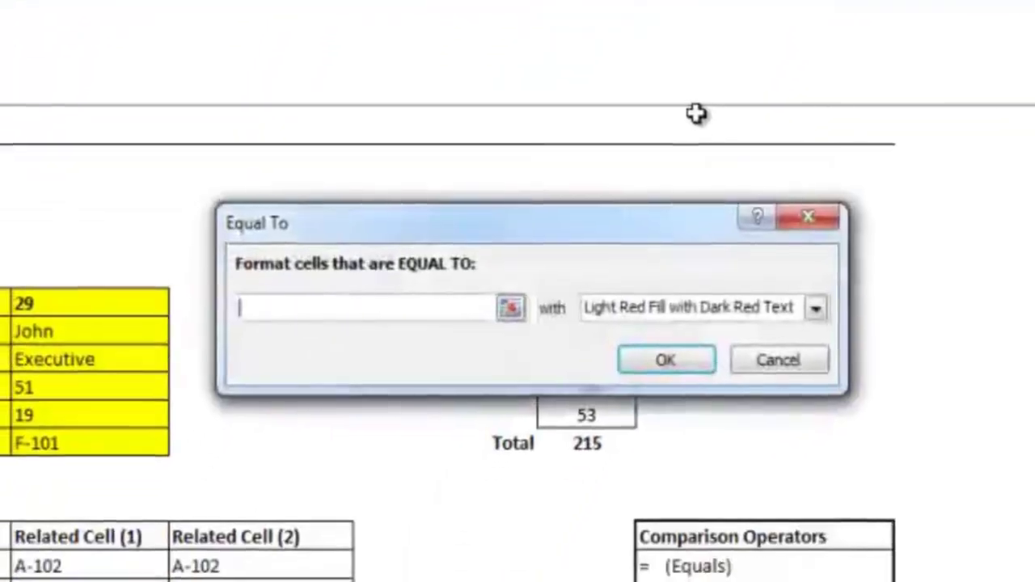
text(TRUE)
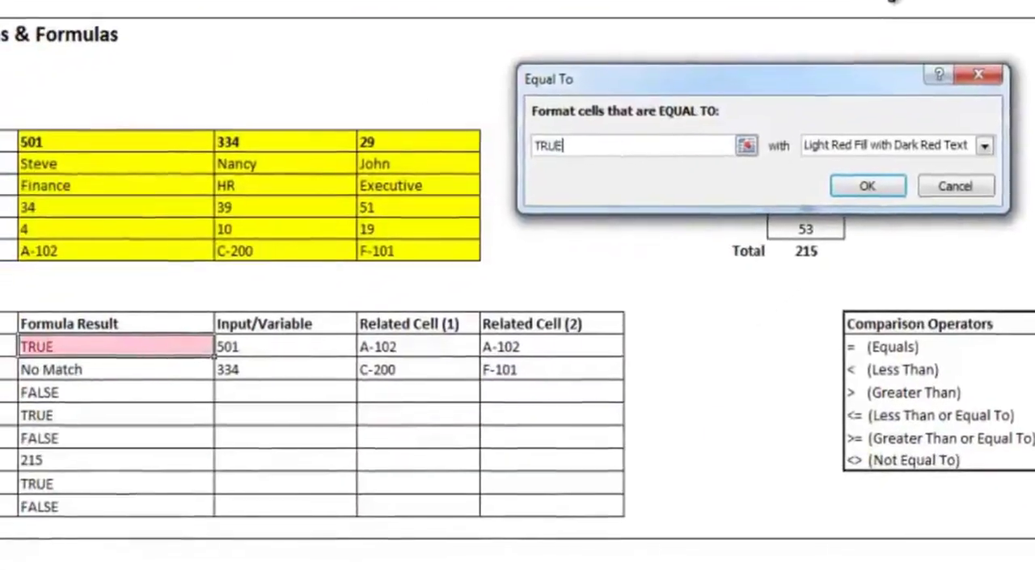
click(985, 145)
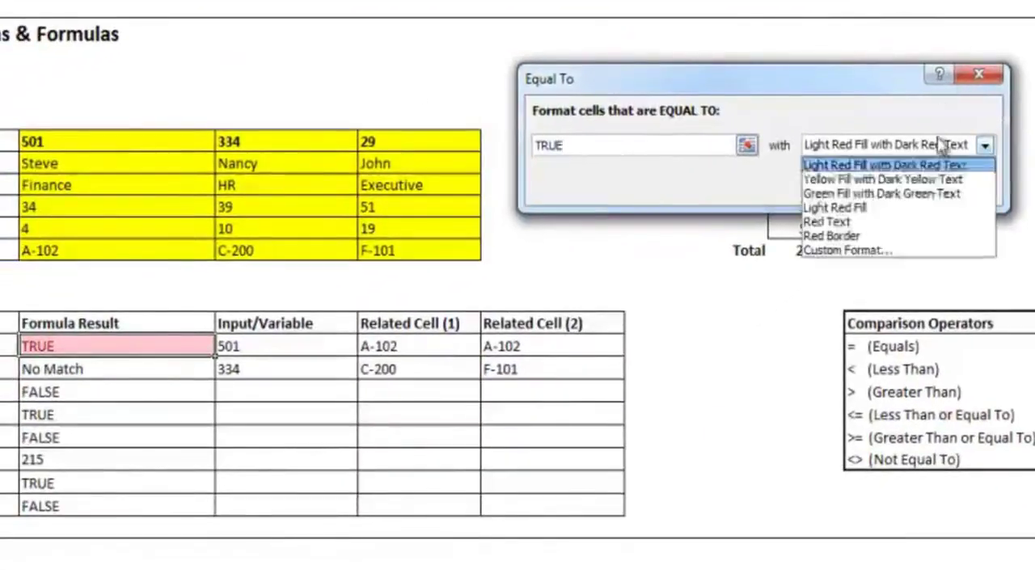
click(928, 194)
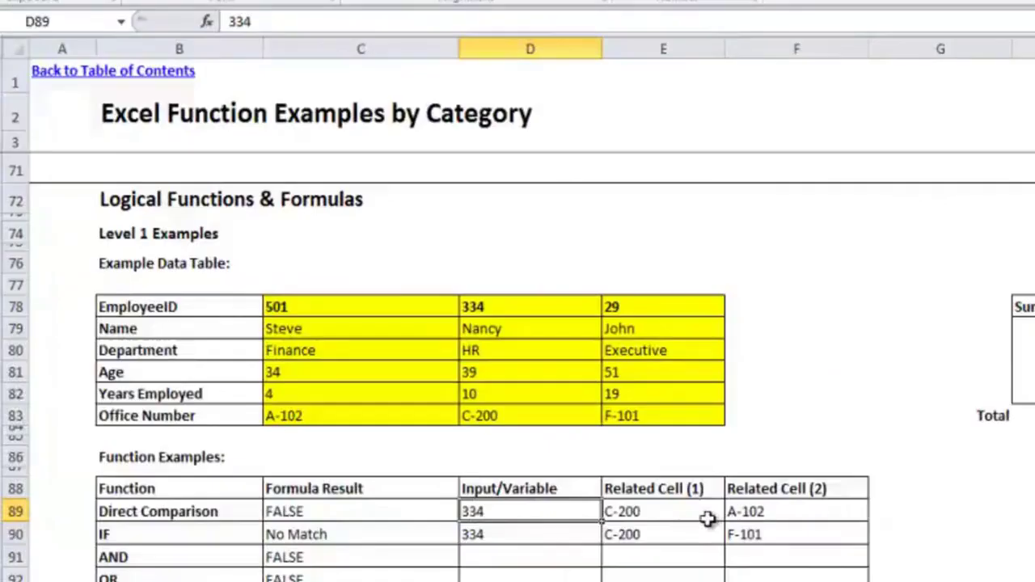
Step: Set the Direct Comparison input in D89 to 501 to check the conditional formatting
text(501)
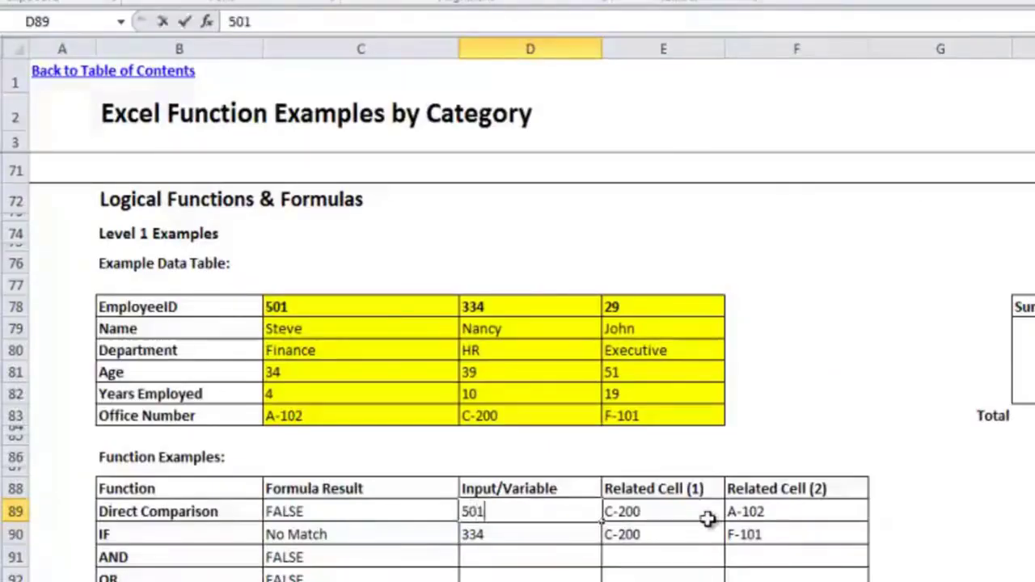
key(Return)
key(Up)
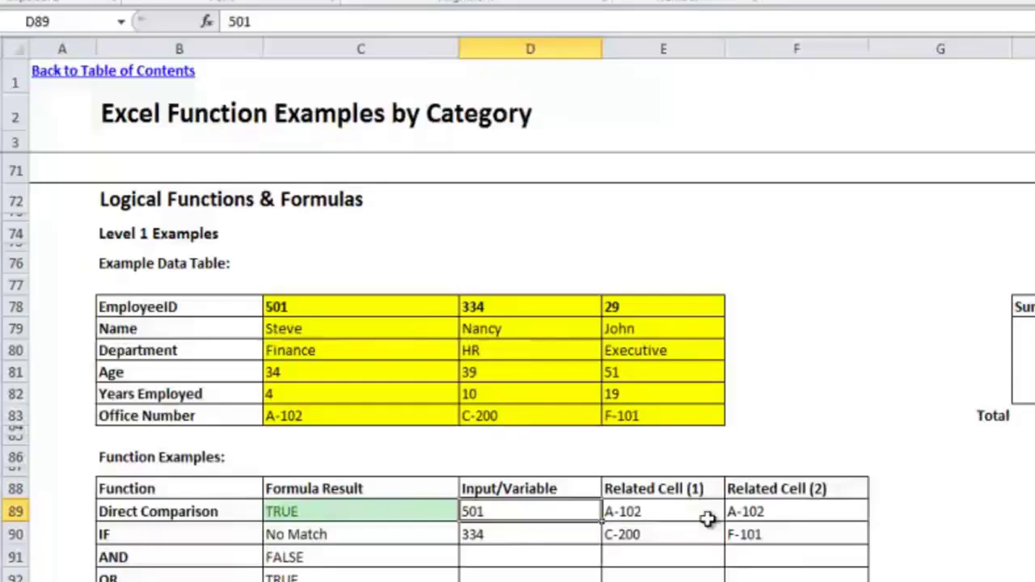
Step: Change the row index of the HLOOKUP formula in E89 to 4, giving =HLOOKUP(D89,EmployeeTable,4,FALSE)
click(389, 534)
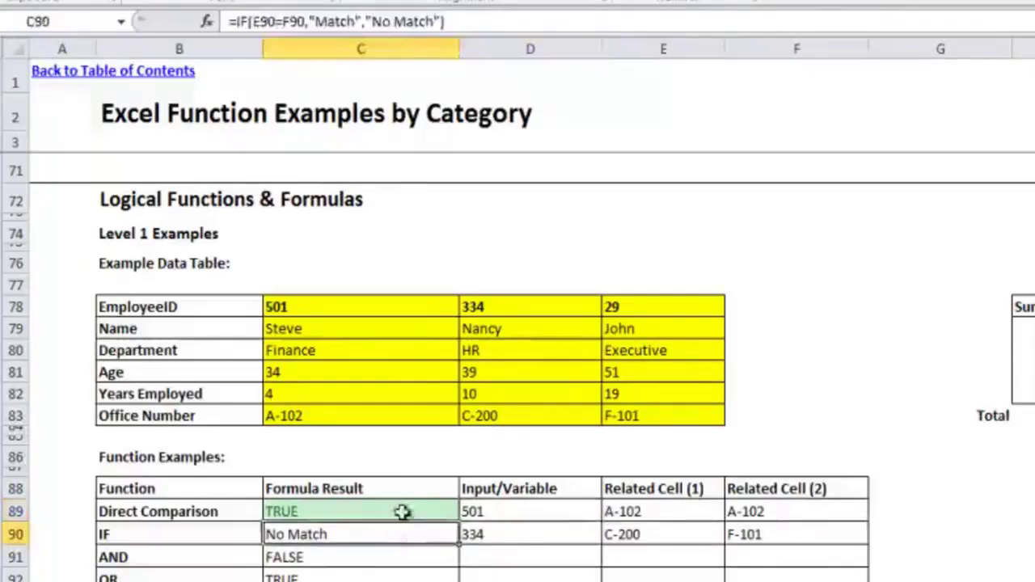
click(403, 513)
key(Right)
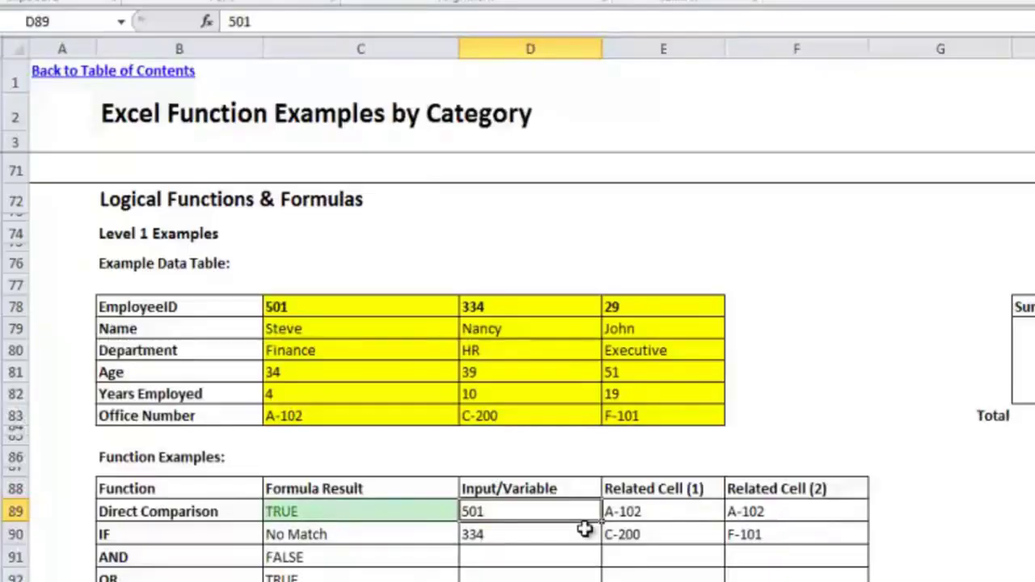
key(Right)
double_click(441, 21)
text(4)
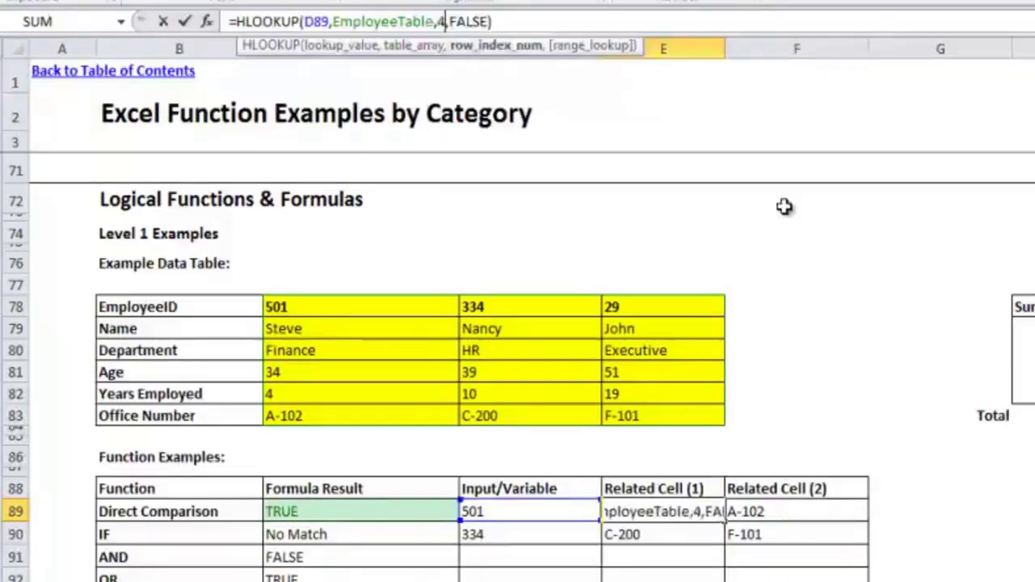
key(Return)
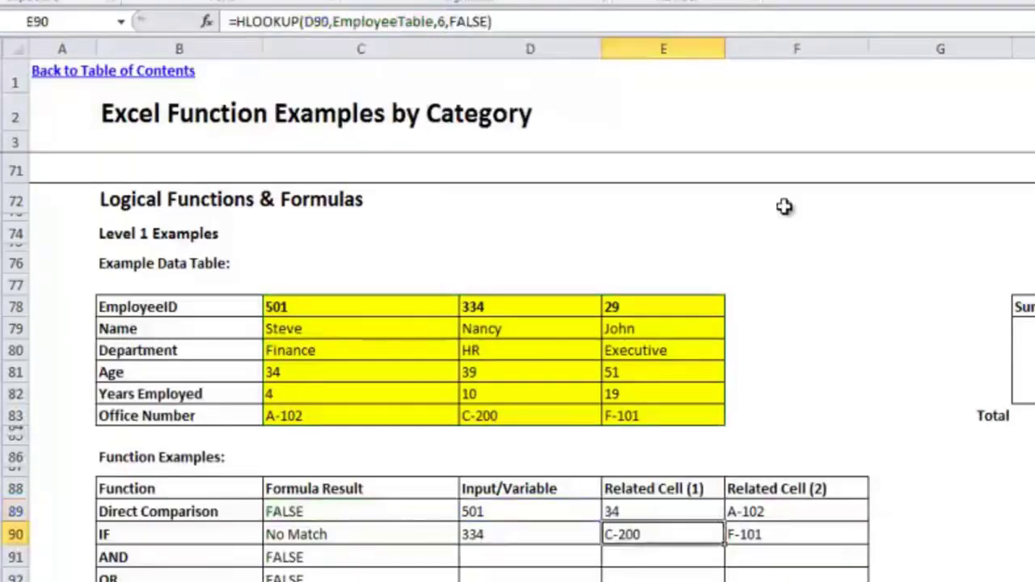
Step: Enter =D81 in F89 so the second related cell of the Direct Comparison row references Nancy's age
click(819, 508)
text(=)
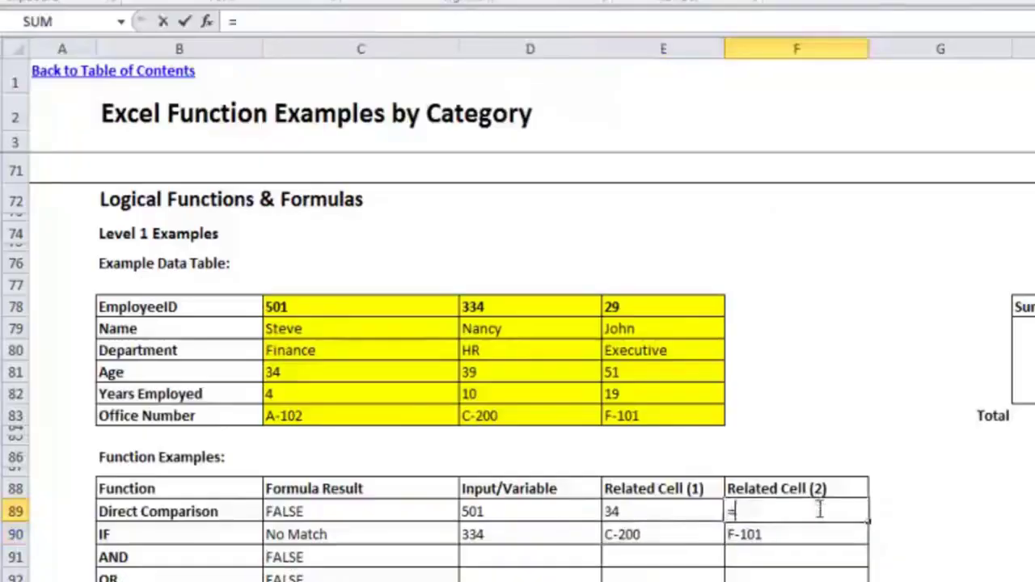
click(520, 373)
key(Return)
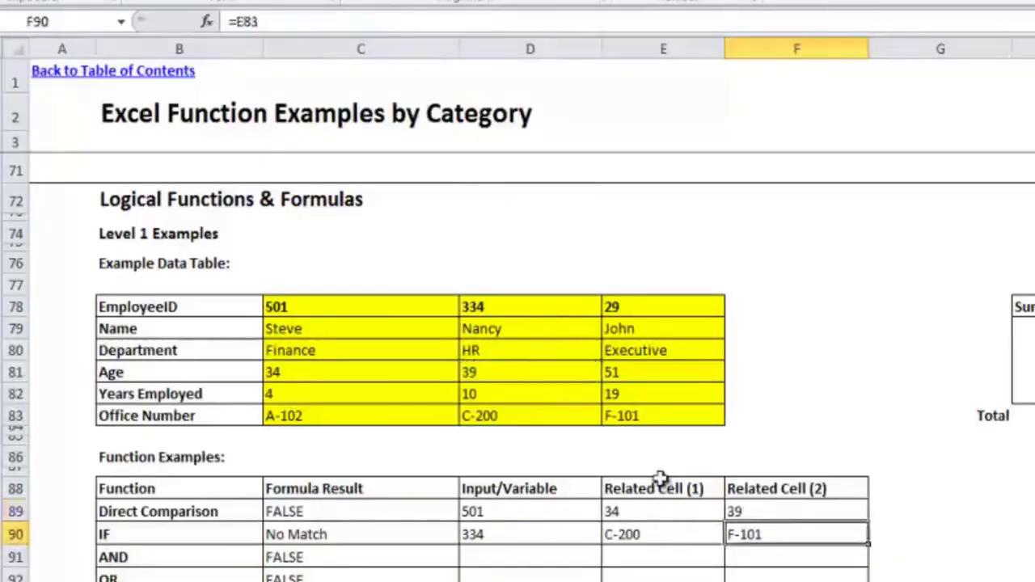
Step: Replace the Direct Comparison formula in C89 with the less-than test =E89<F89
key(Left)
key(Left)
key(Up)
key(Left)
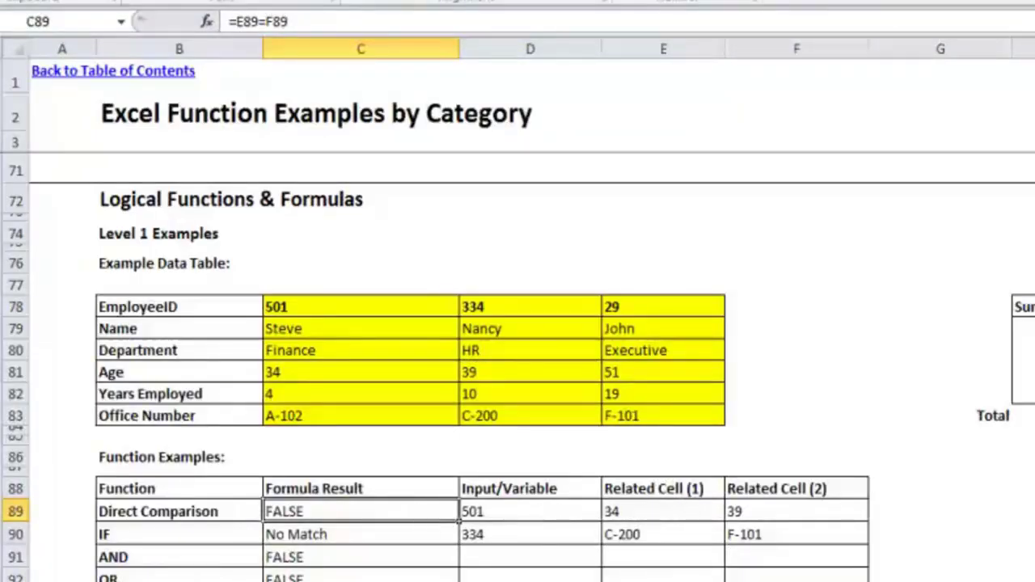
text(=)
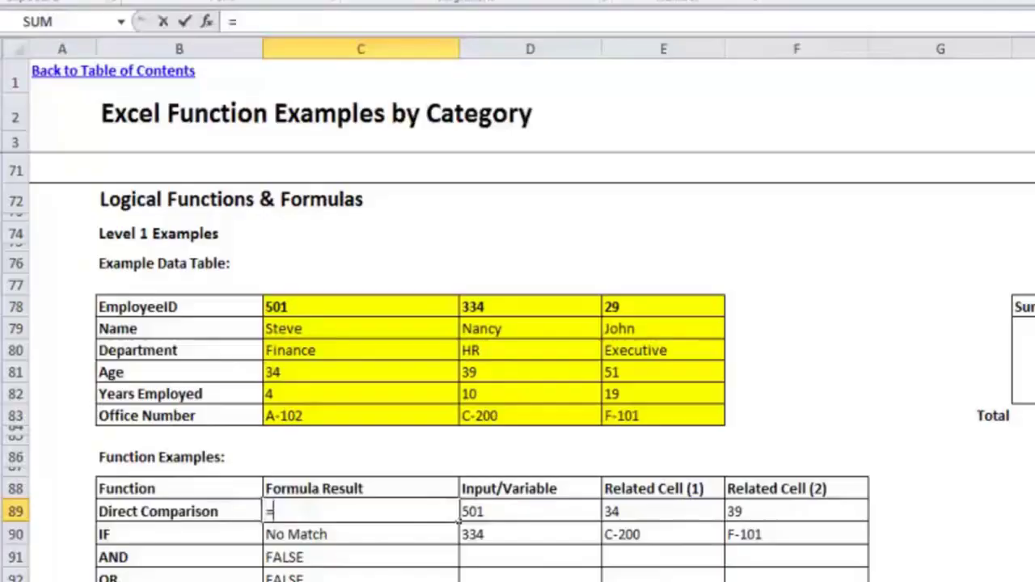
click(664, 514)
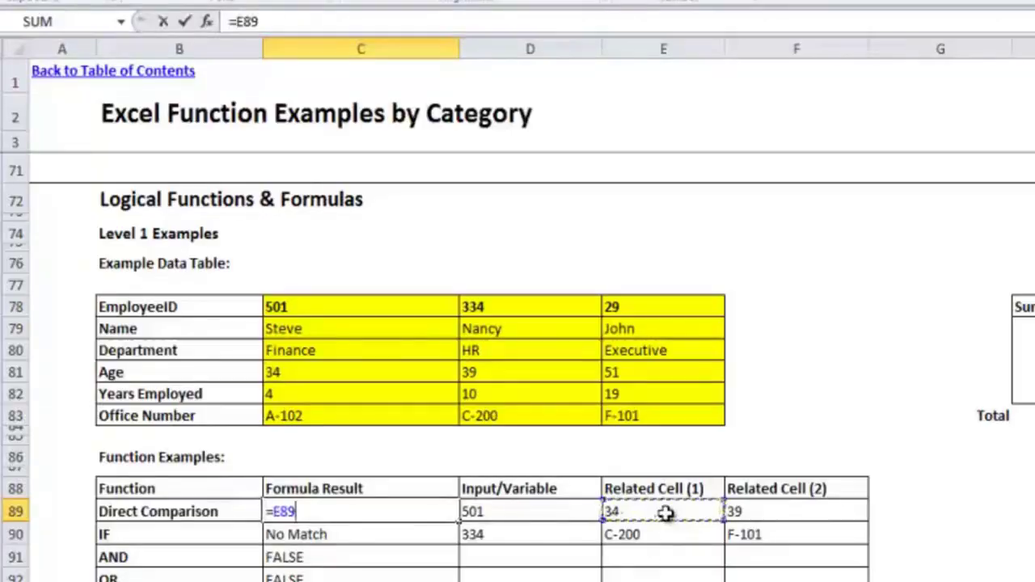
text(<)
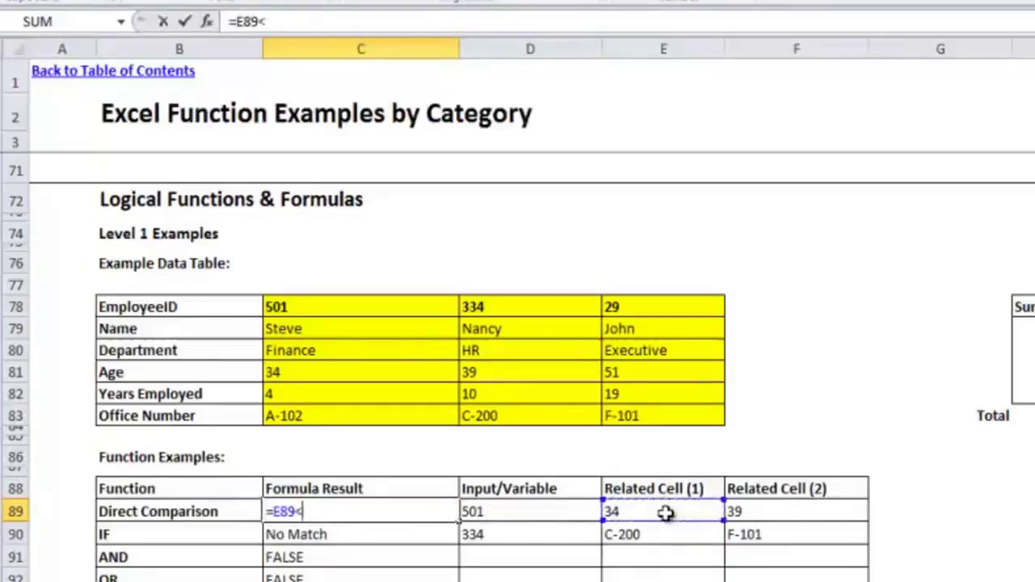
click(756, 519)
key(Return)
key(Up)
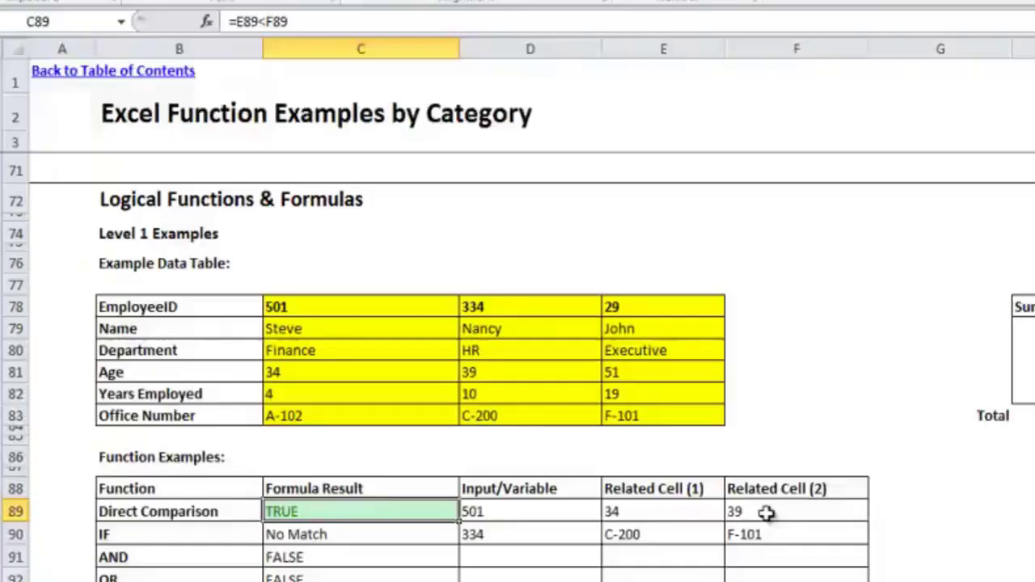
Step: Clear the IF example in C90 and rebuild it as =IF(E90=F90,"Correct!","No Match")
key(Down)
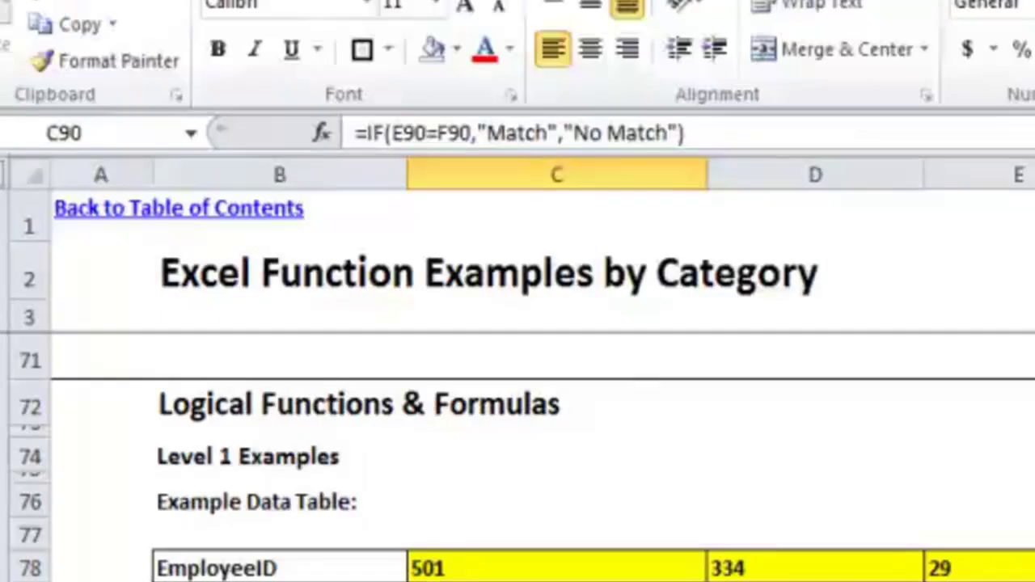
key(Delete)
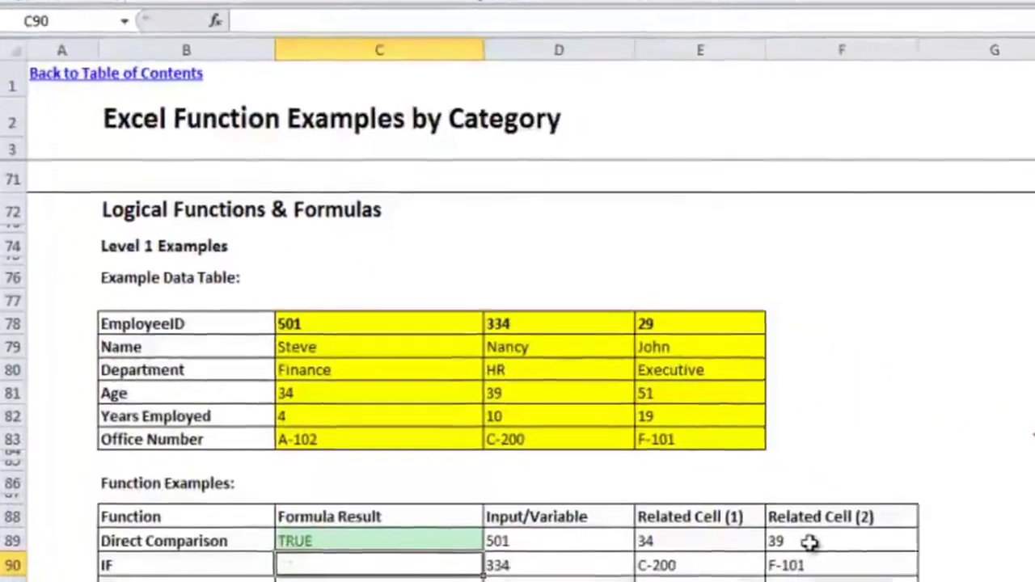
text(=)
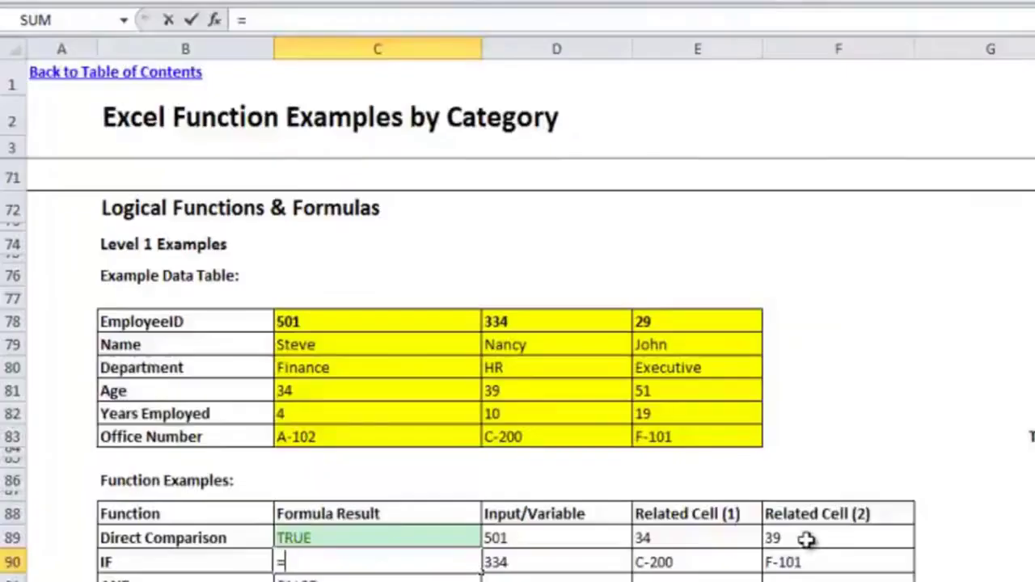
text(IF)
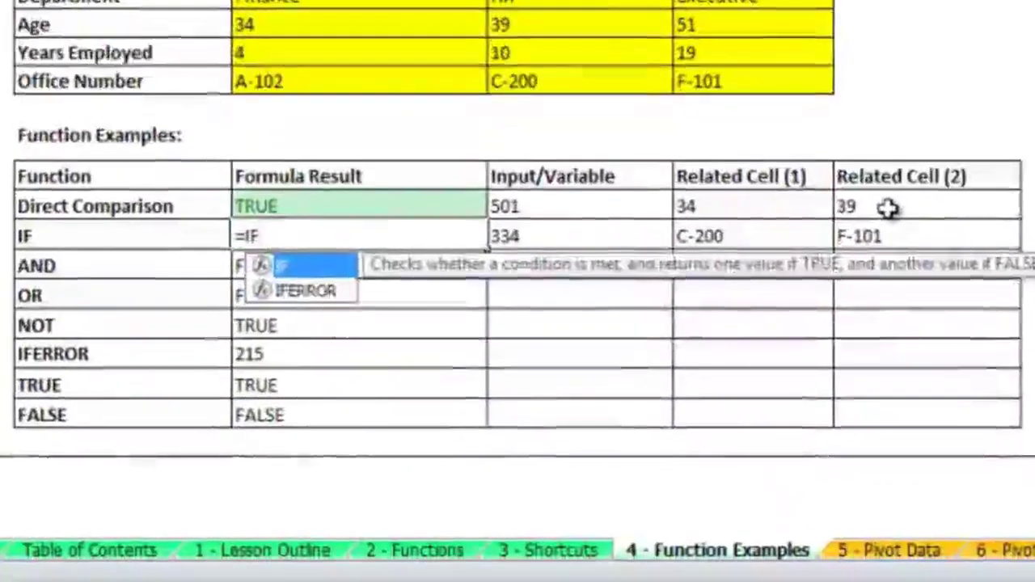
text(()
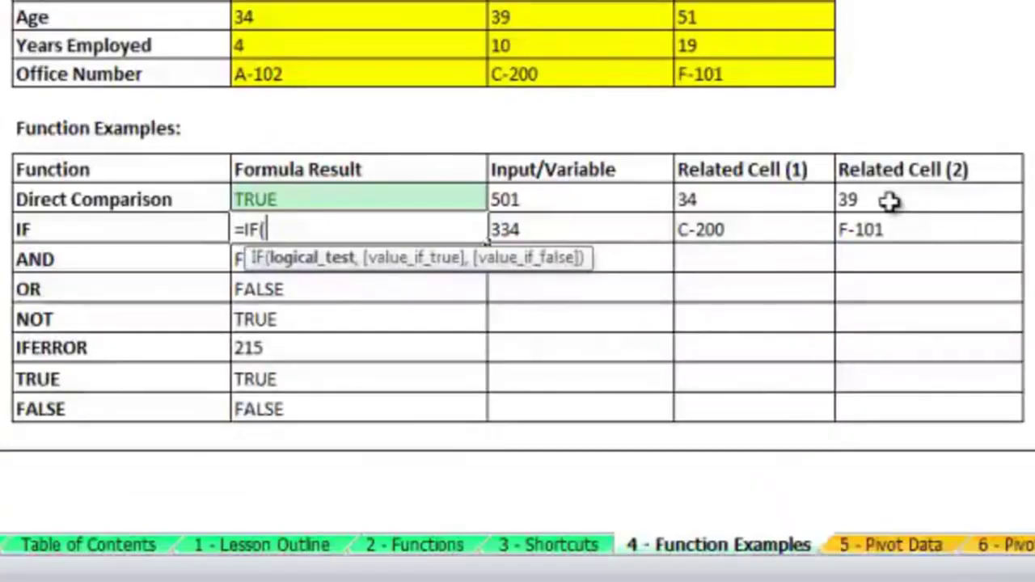
click(786, 228)
text(=)
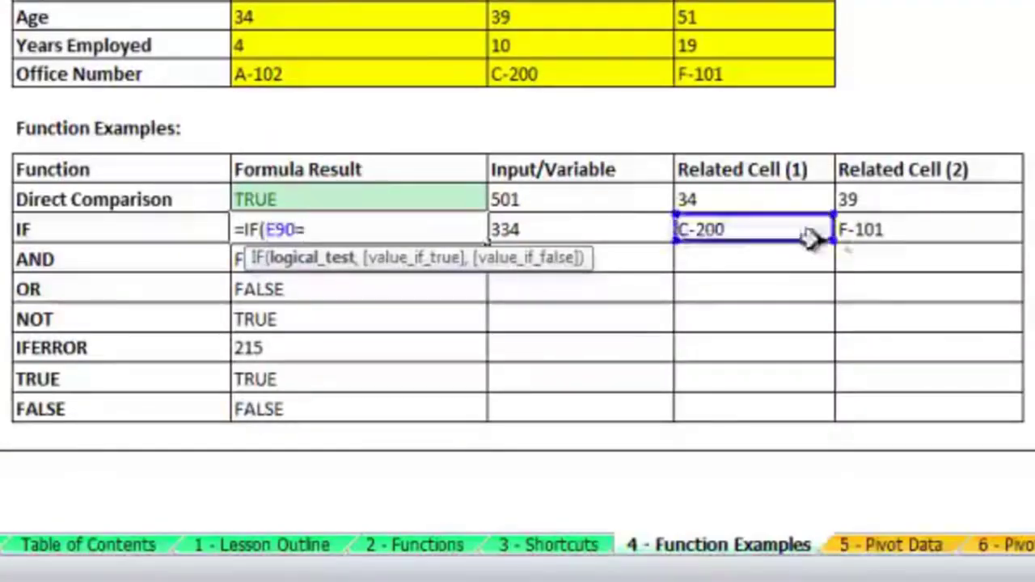
click(885, 234)
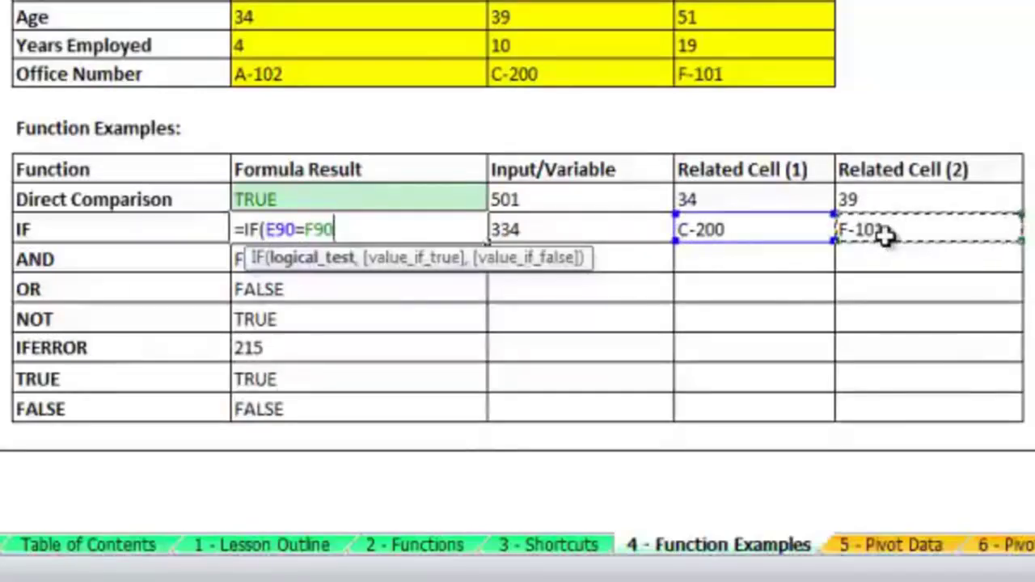
text(,)
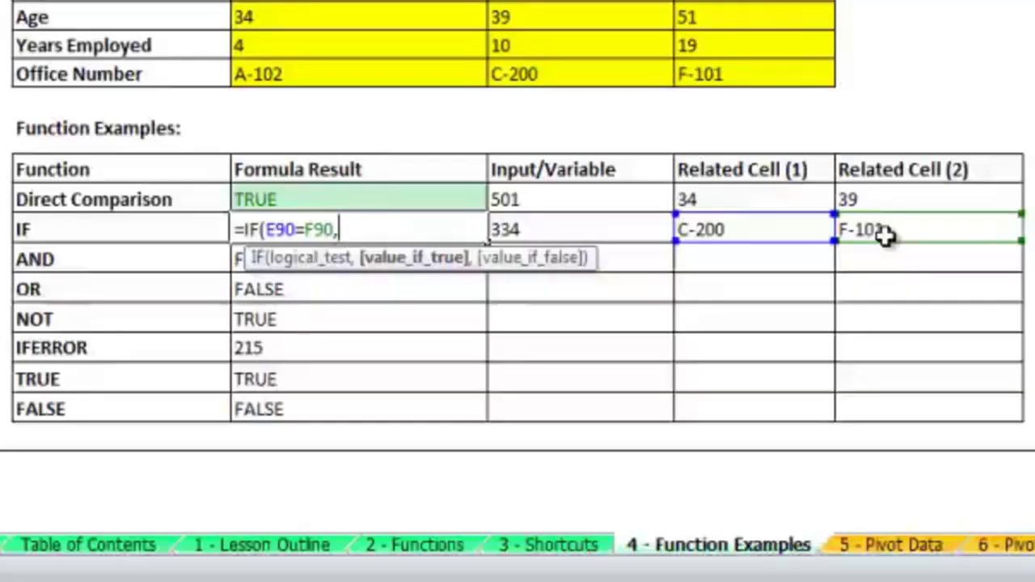
text("Correc)
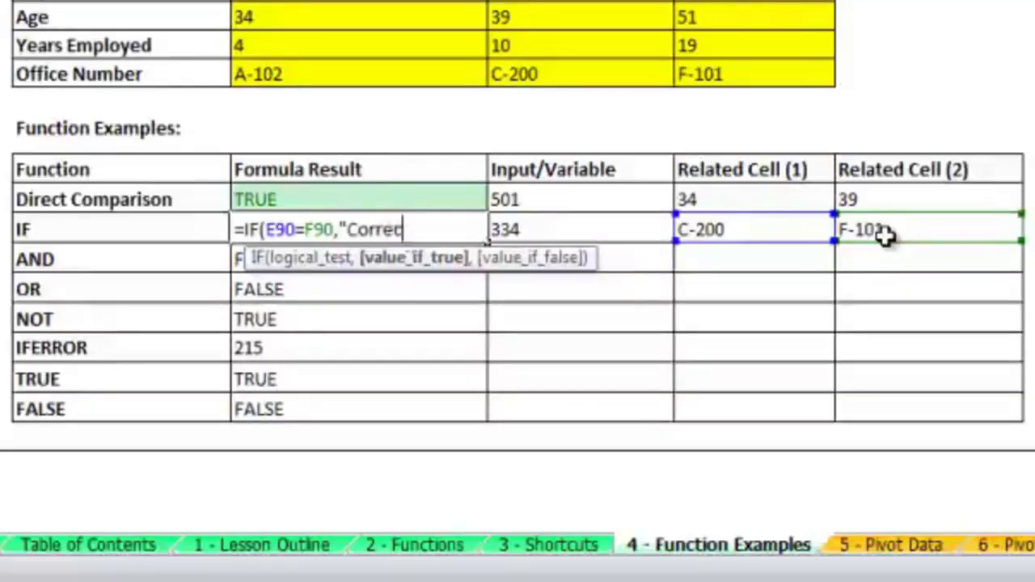
text(t!")
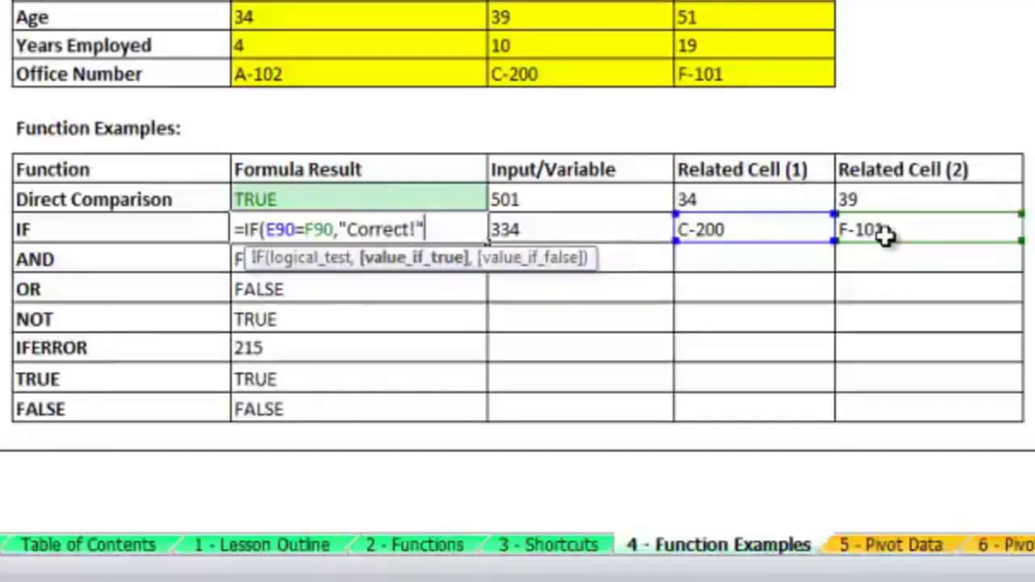
text(,"No)
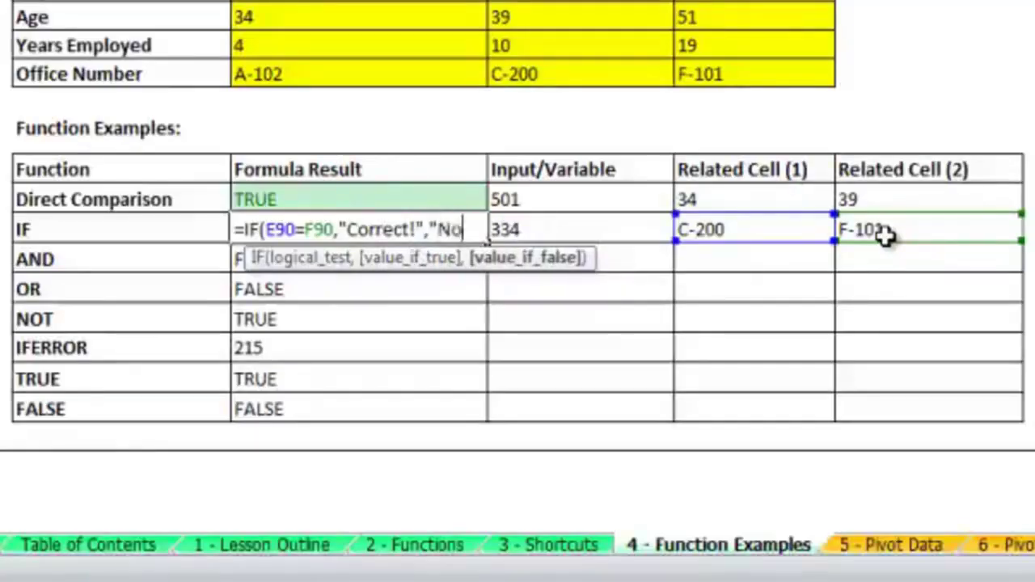
text( Match)
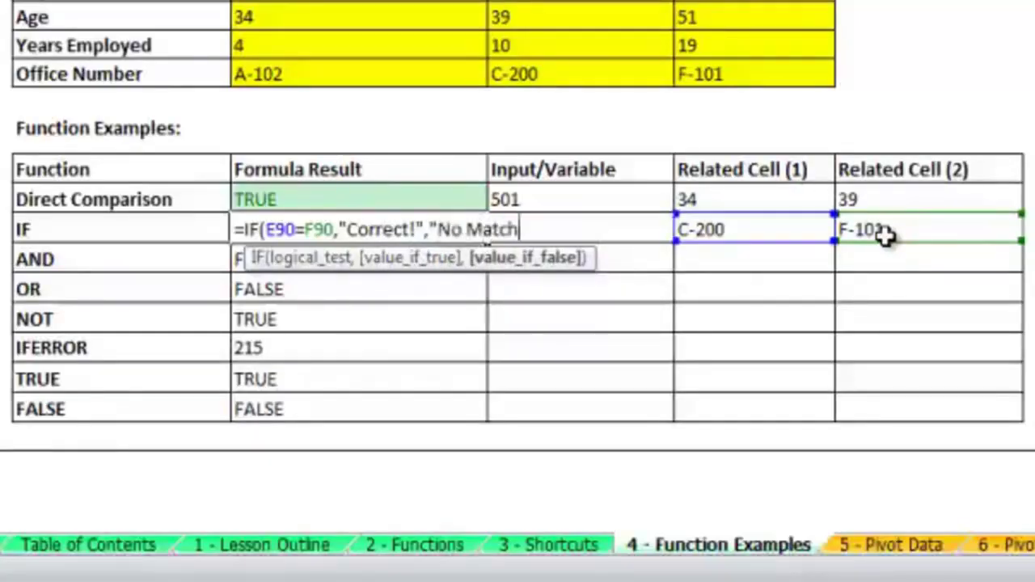
text(")
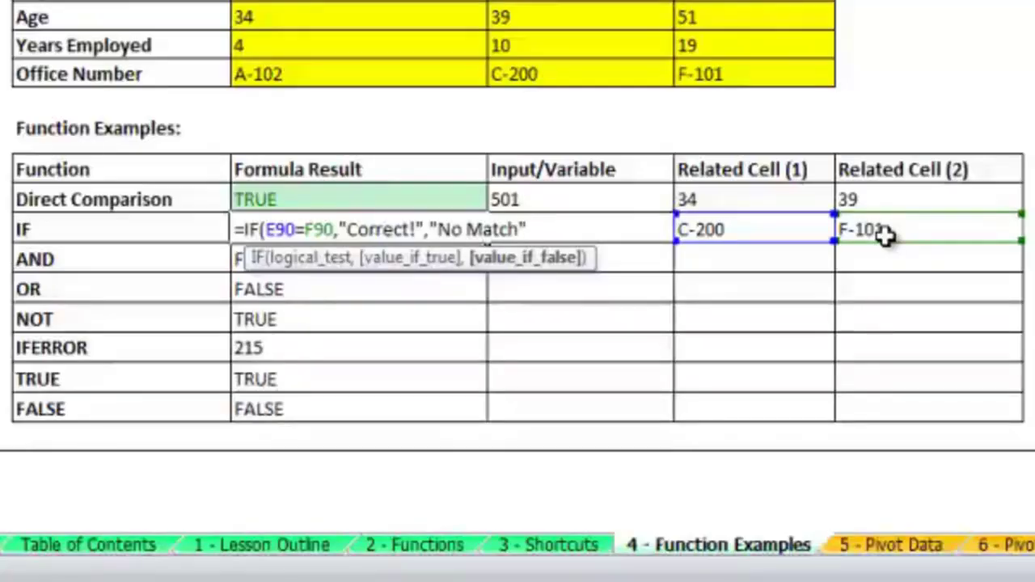
text())
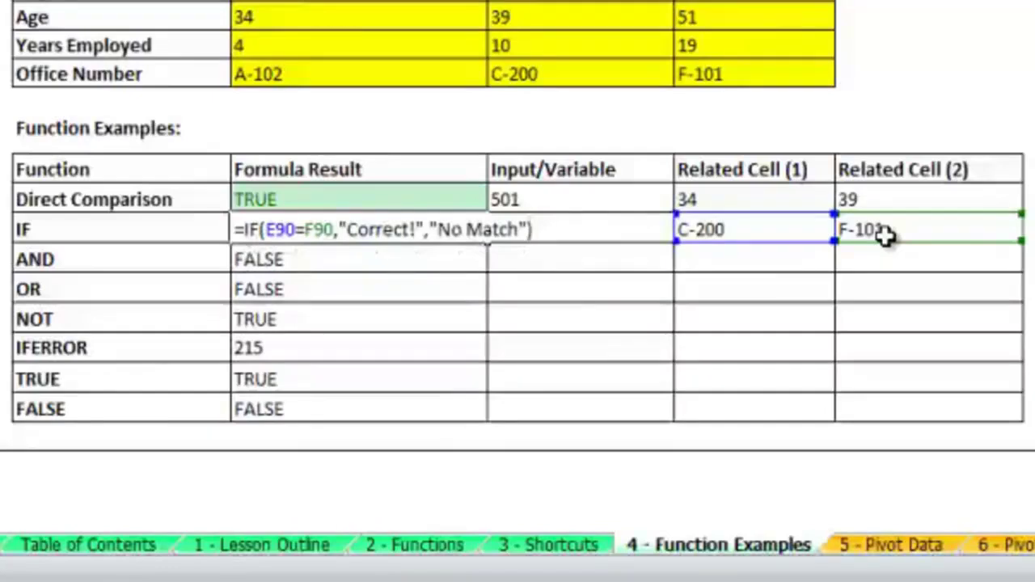
key(Return)
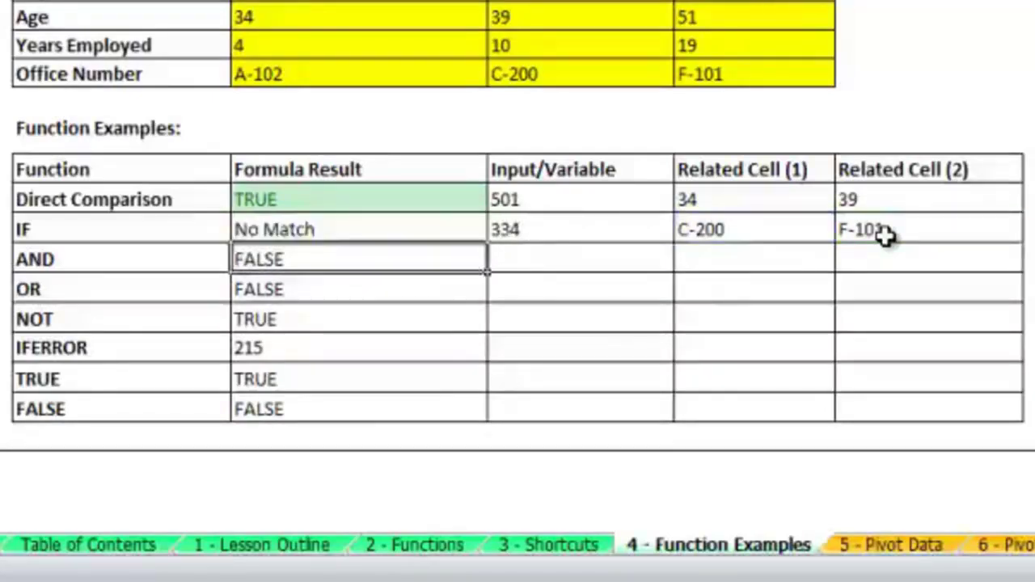
Step: Examine the input and related cells of the IF row, including the cell reference behind F90
key(Up)
key(Right)
key(Right)
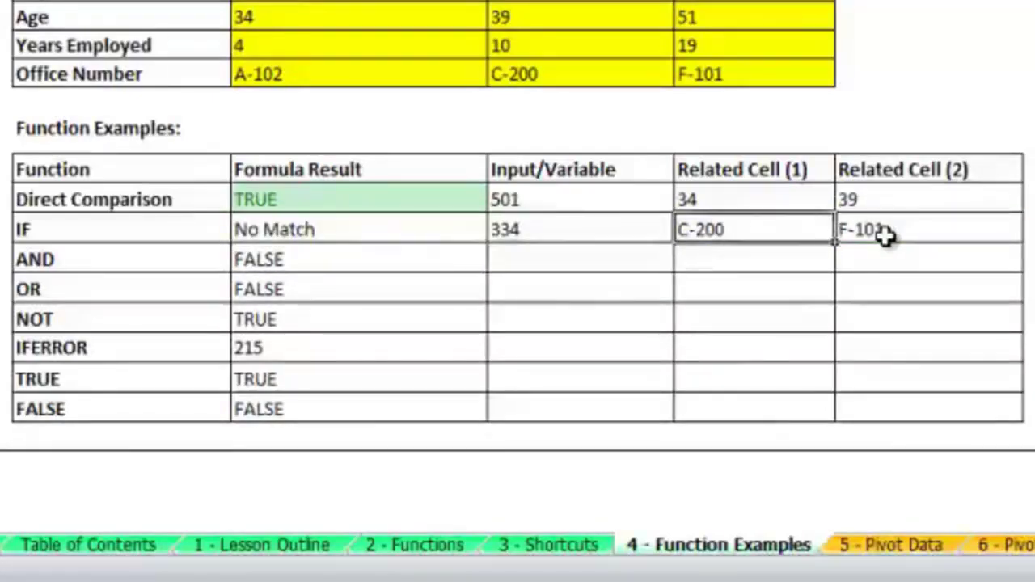
key(Left)
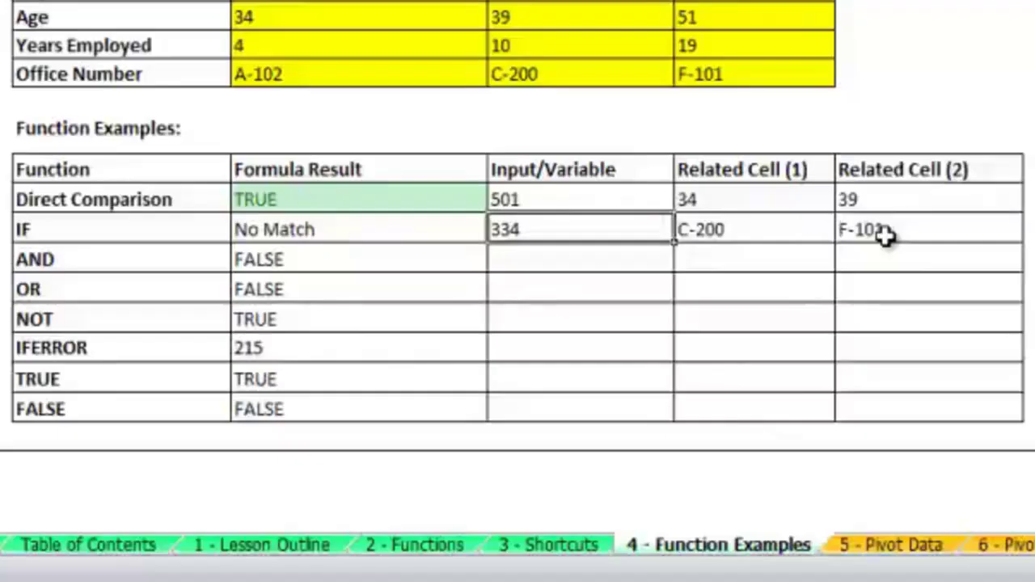
key(Right)
key(Right)
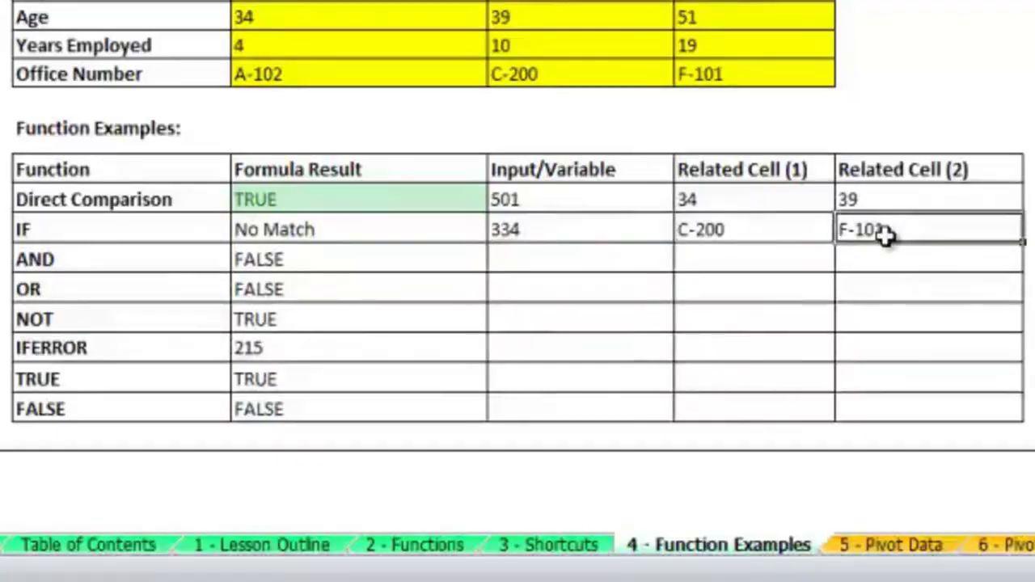
text(=E83)
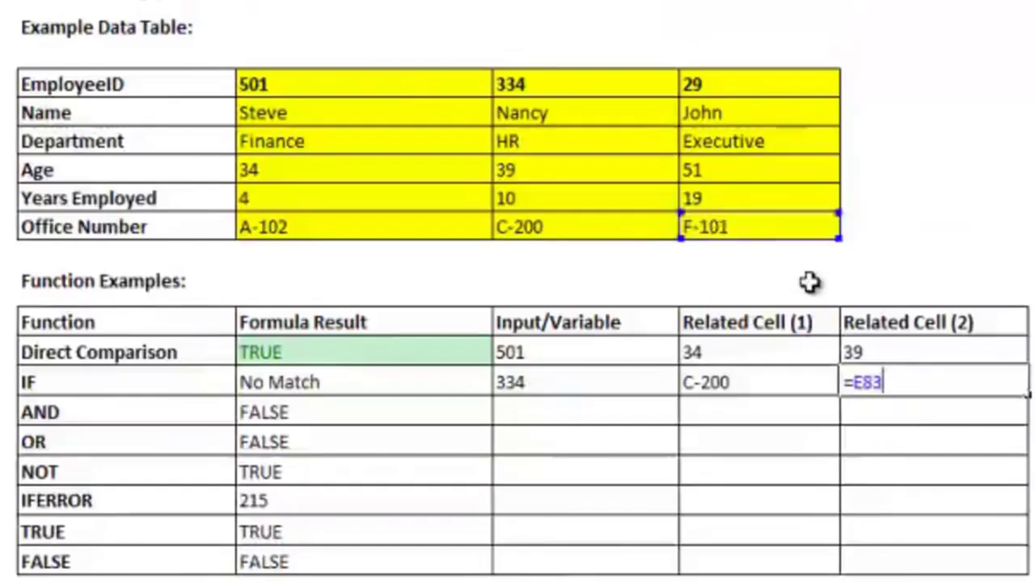
key(Return)
Step: Set the IF row's input in D90 to 29 to test the matching case
click(612, 373)
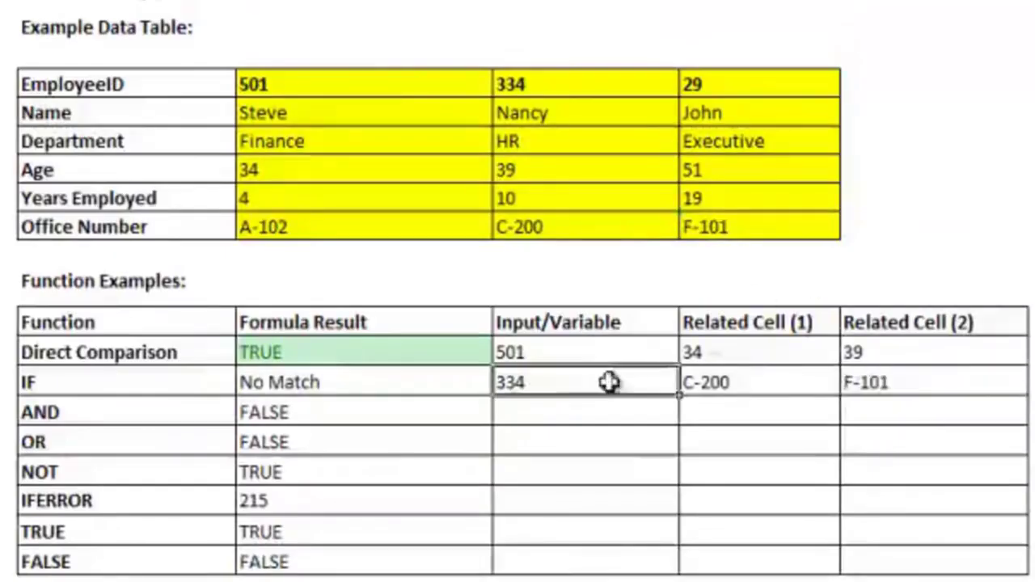
text(29)
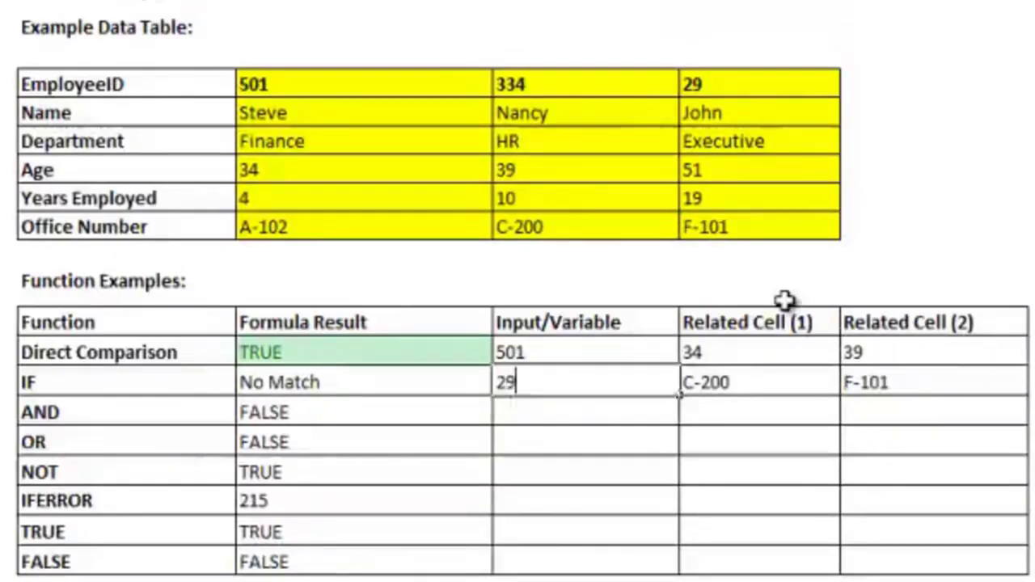
key(Return)
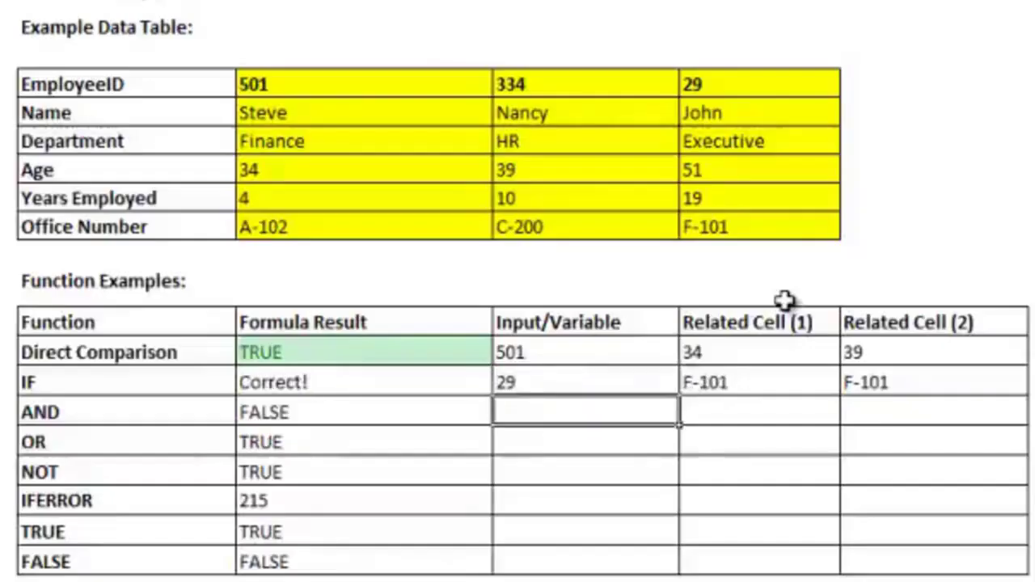
Step: Review the IF, AND and OR formulas in C90, C91 and C92, and go back to the input in D90
click(471, 374)
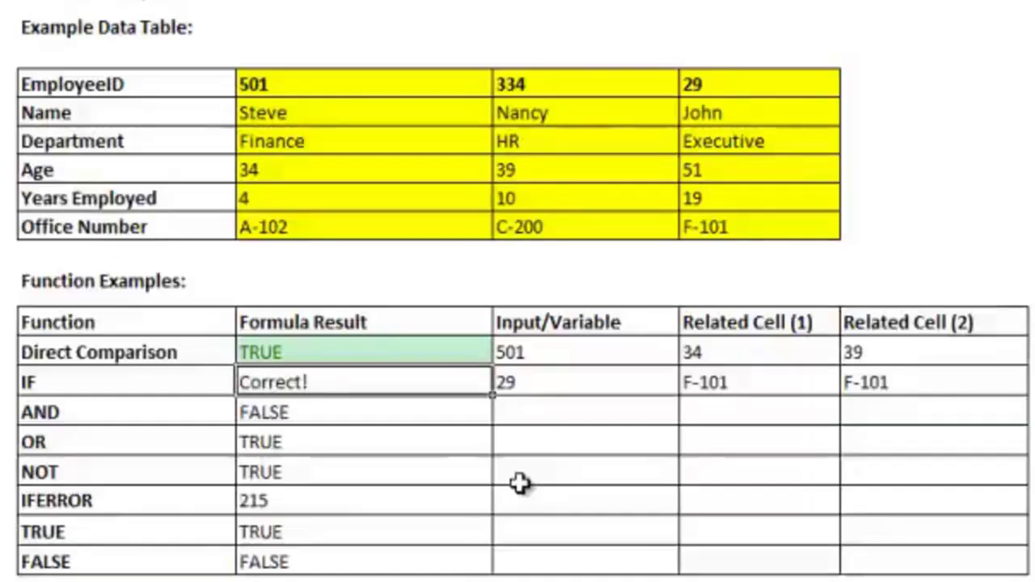
key(Down)
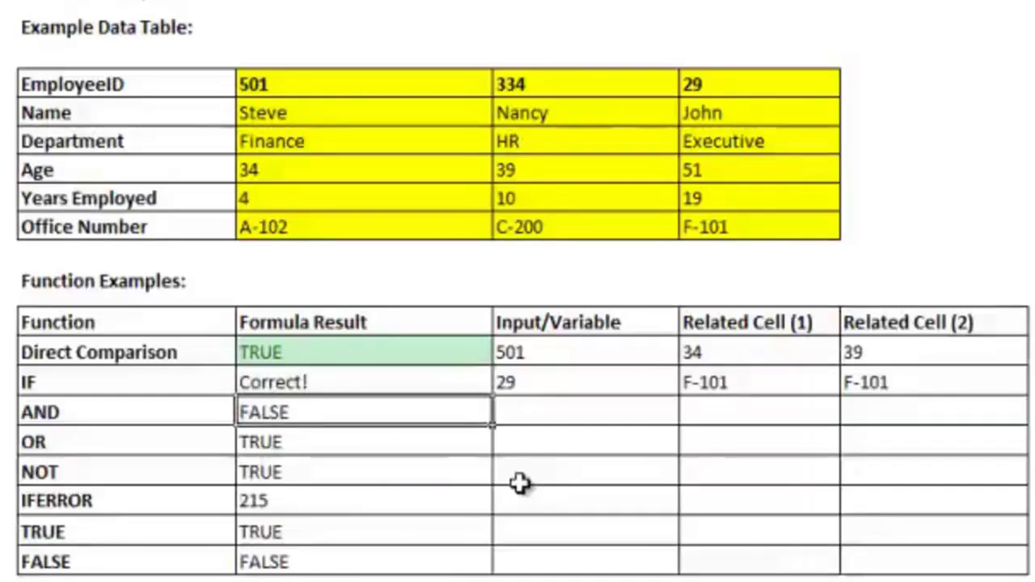
key(Up)
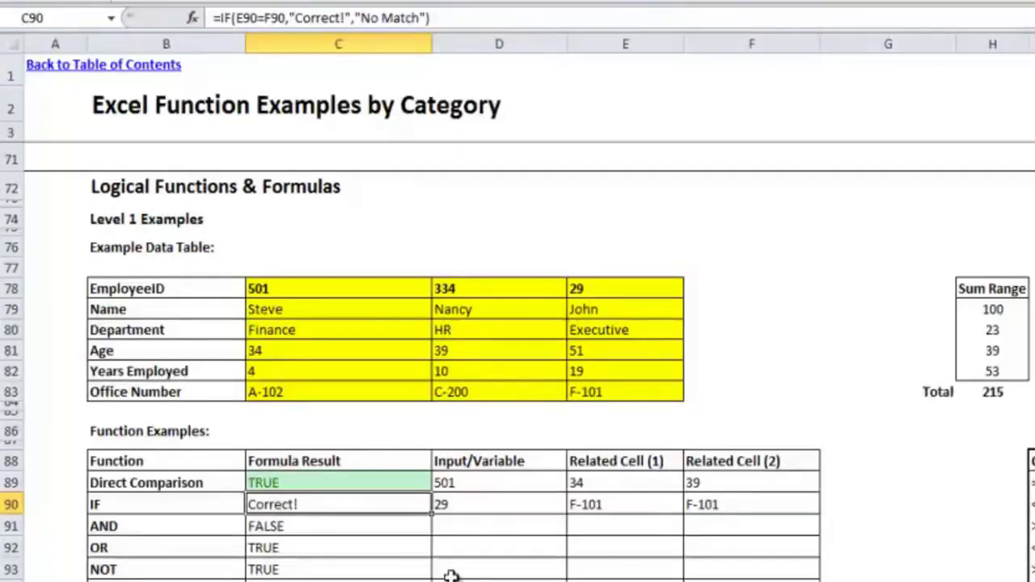
click(370, 530)
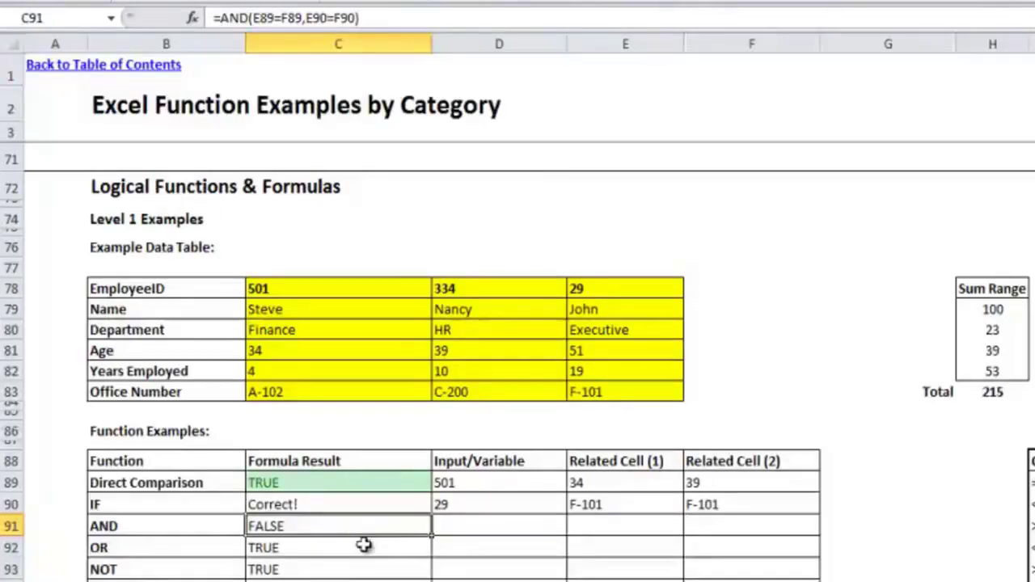
click(365, 546)
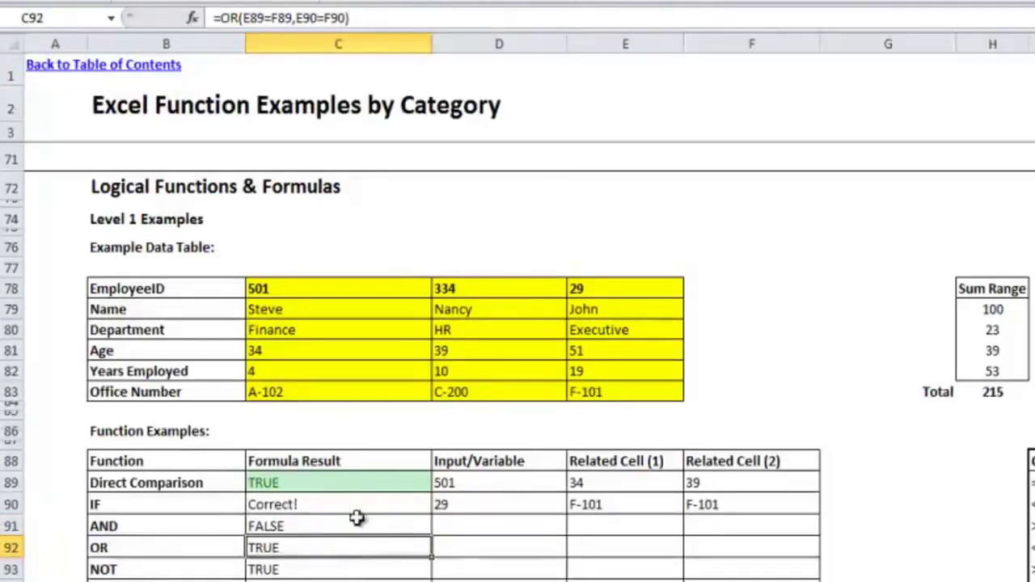
click(355, 526)
key(Up)
key(Right)
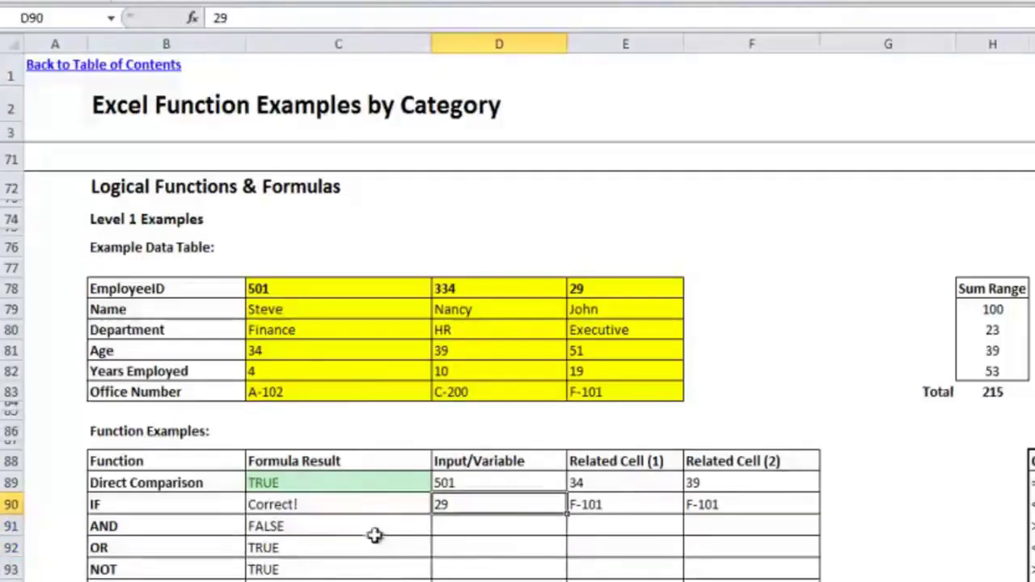
Step: Inspect the AND formula in C91 and the cells it references
click(377, 529)
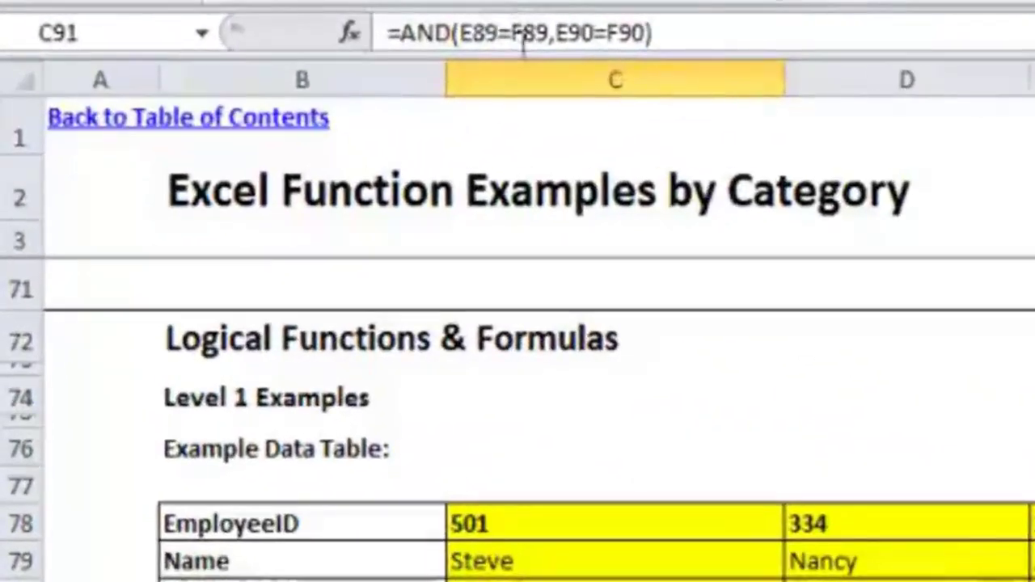
click(523, 39)
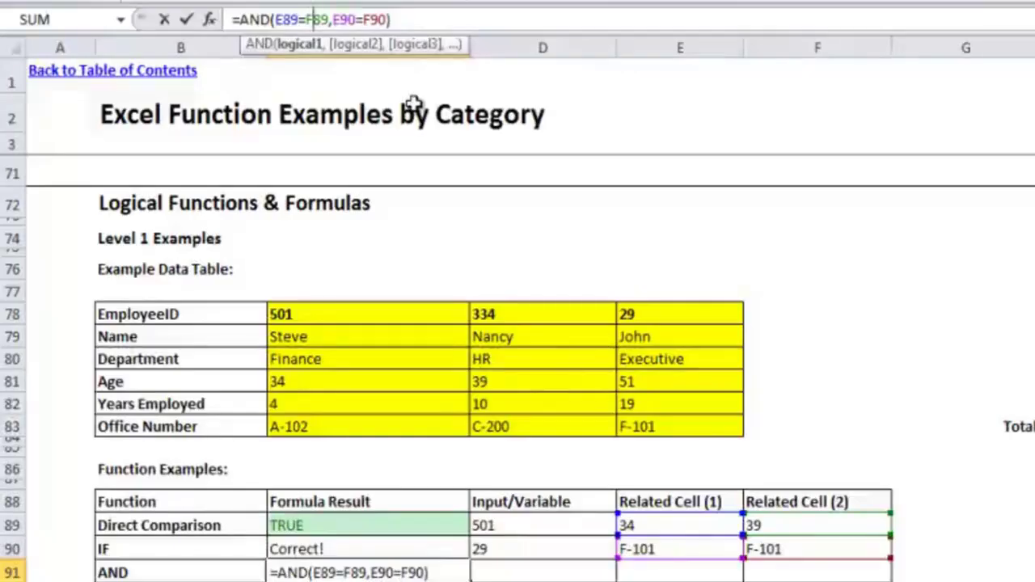
key(ctrl+Return)
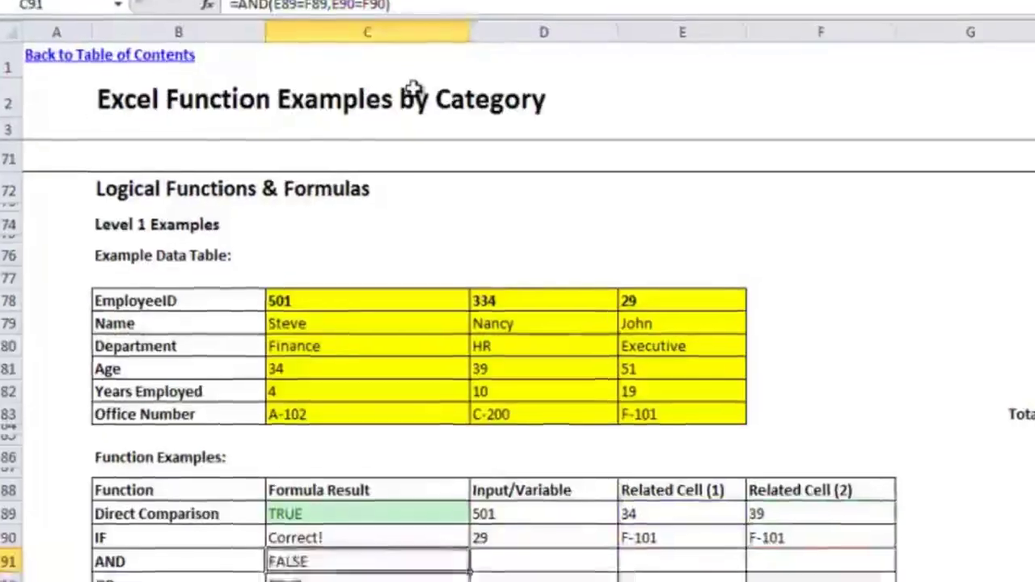
Step: Rebuild the AND example in C91 as =AND(E89=F89,E90=F90) and reselect that cell
text(=AND()
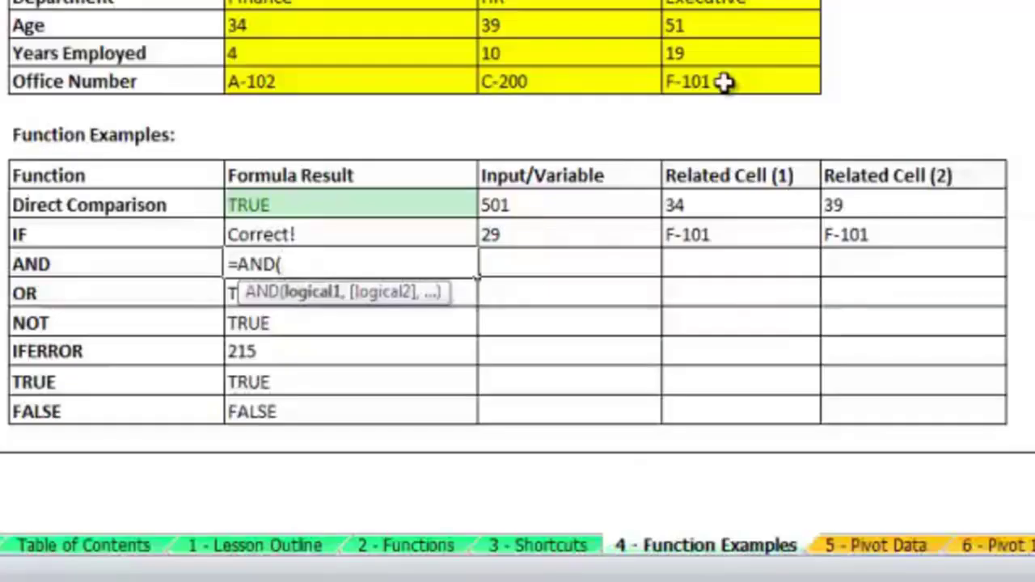
click(735, 206)
text(=)
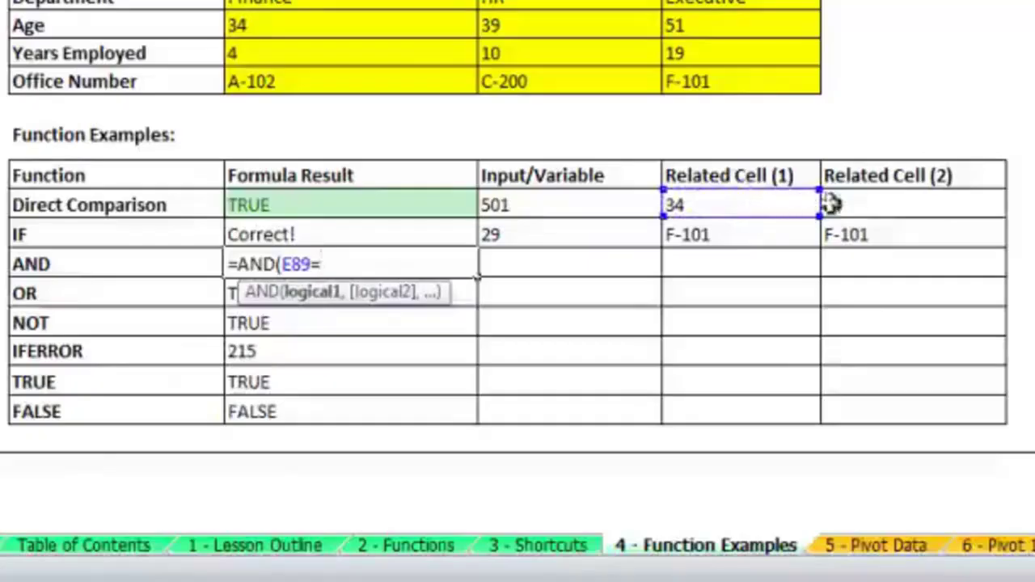
click(832, 205)
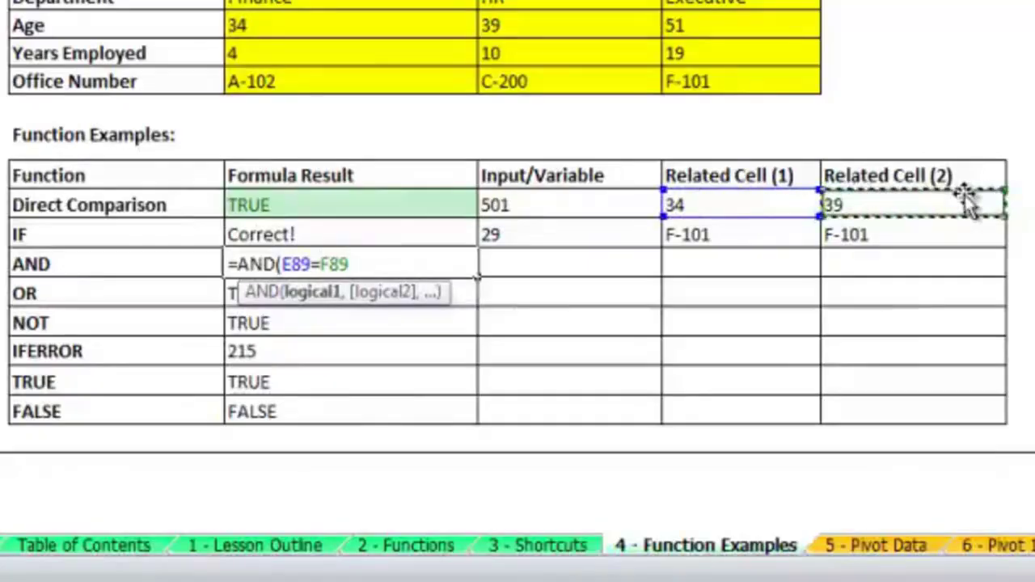
text(,)
click(781, 242)
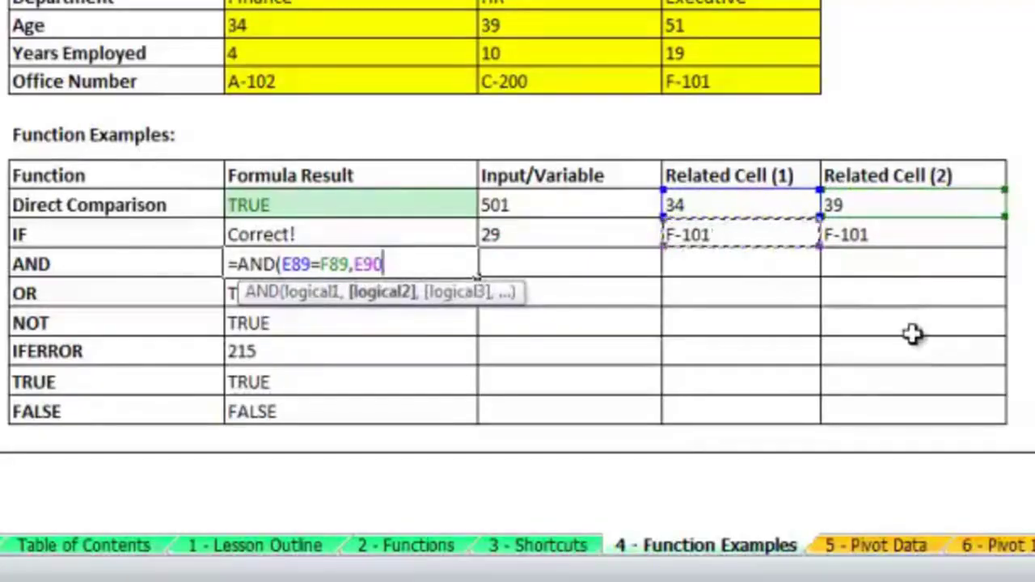
text(=)
click(925, 243)
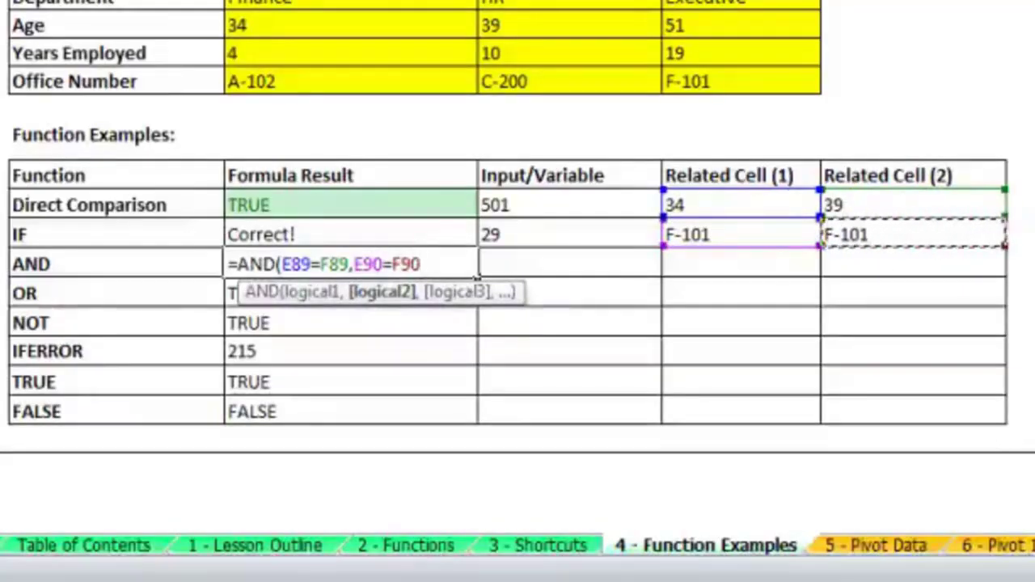
text())
key(Return)
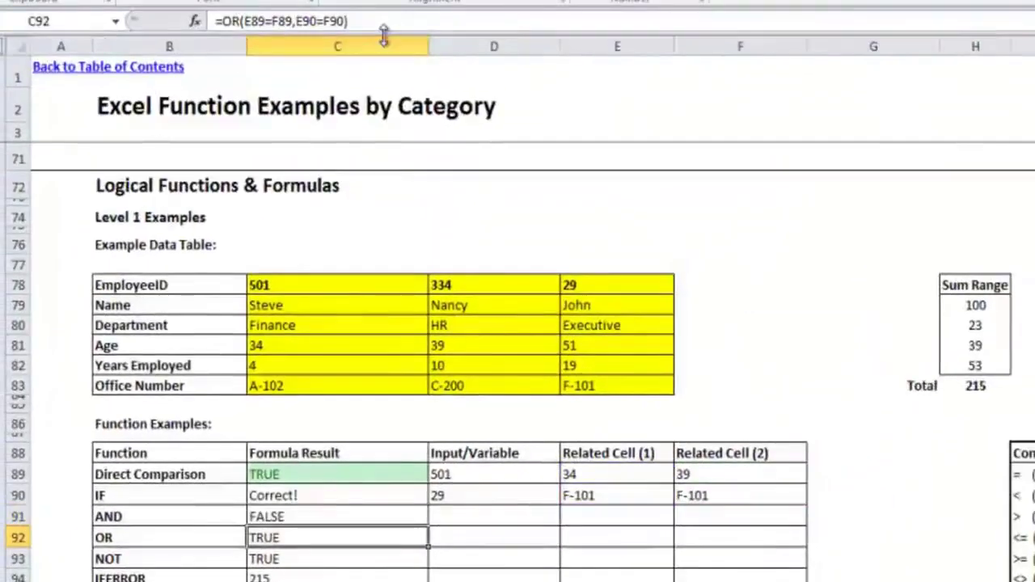
key(Up)
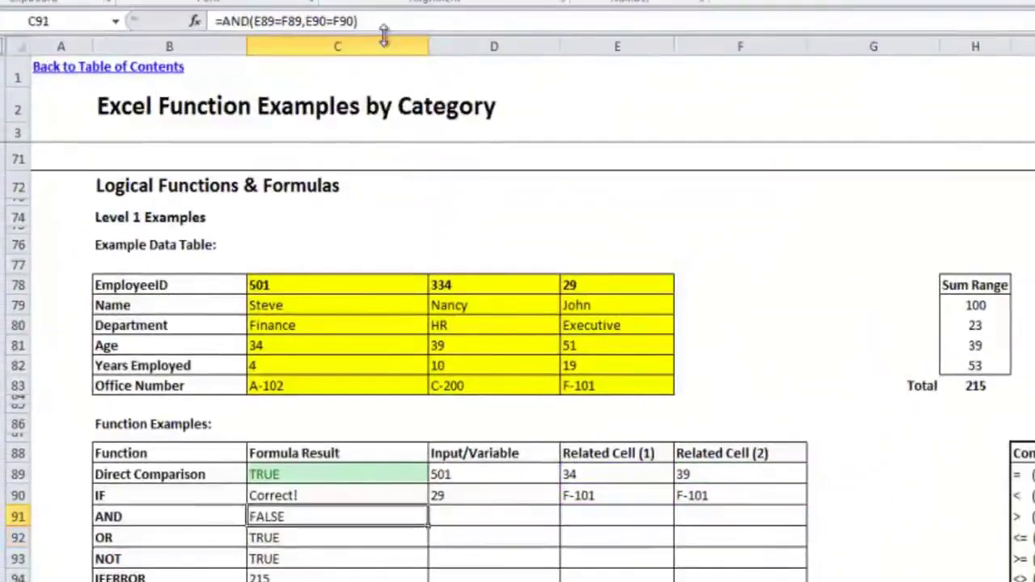
Step: Set the Direct Comparison input in D89 to 334 to test the AND formula, and return to C91
click(525, 472)
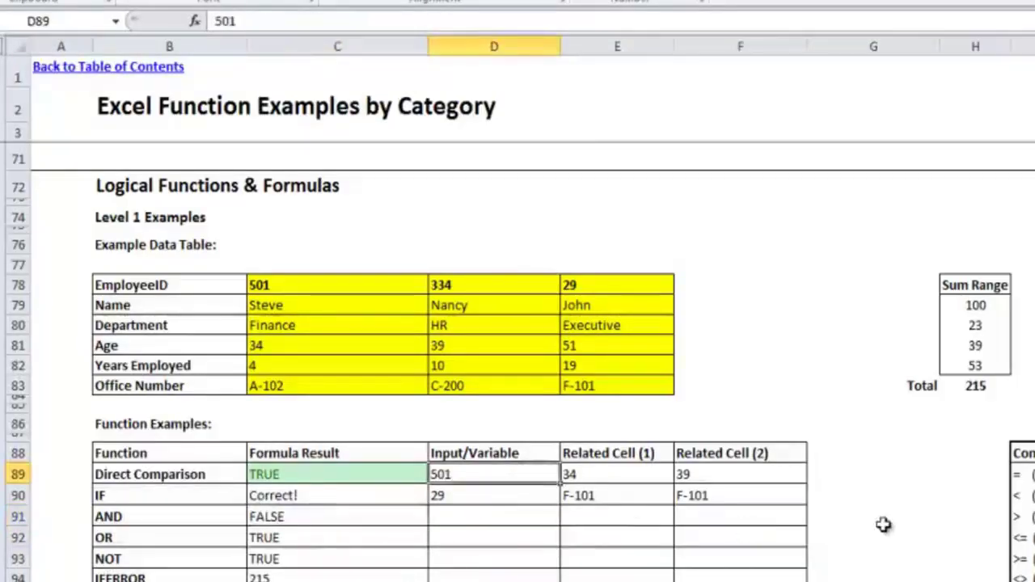
text(334)
key(Return)
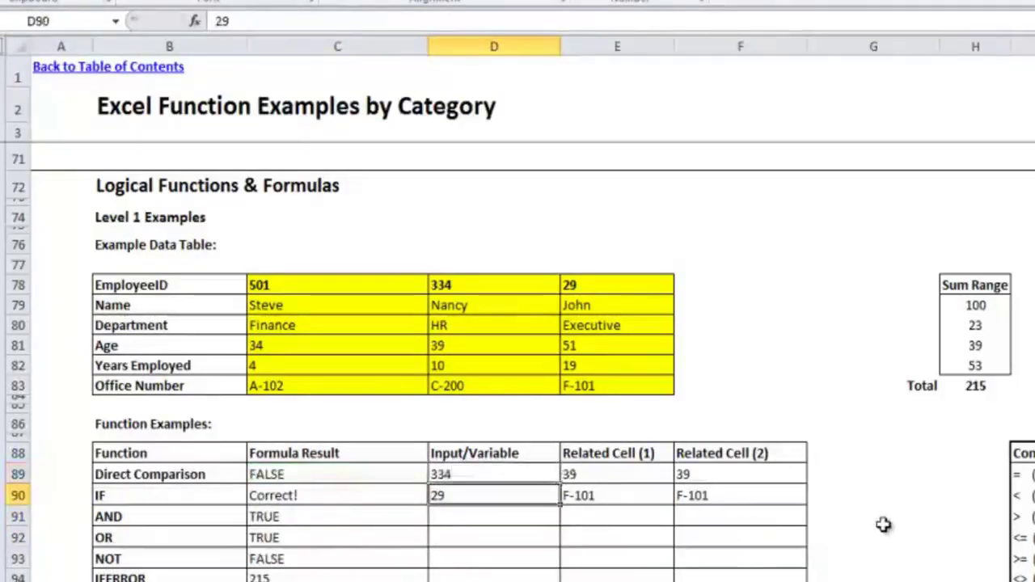
key(Down)
key(Down)
key(Left)
key(Up)
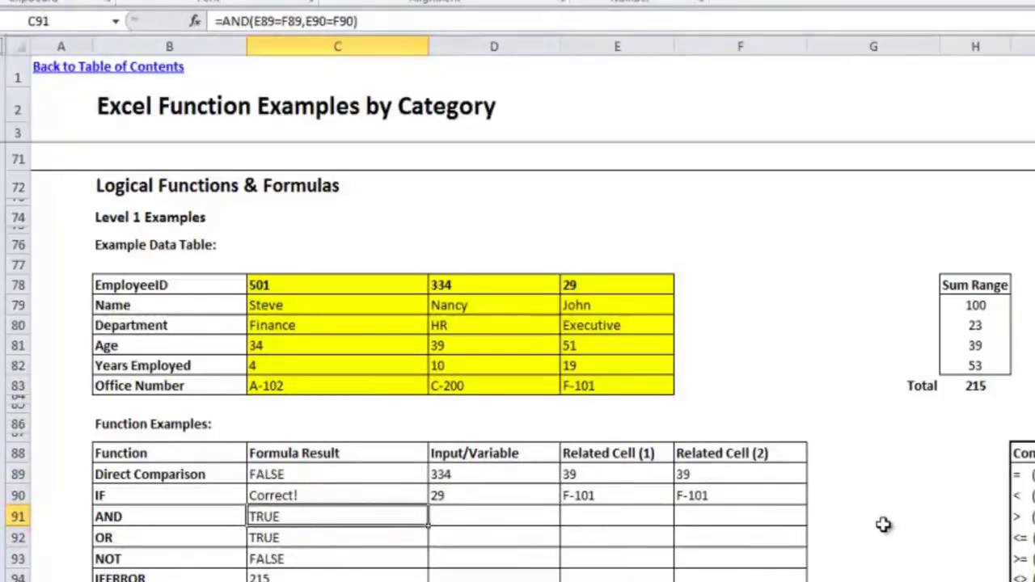
Step: Copy the formatting of C89 to the AND and OR result cells C91 and C92 with Format Painter
click(381, 476)
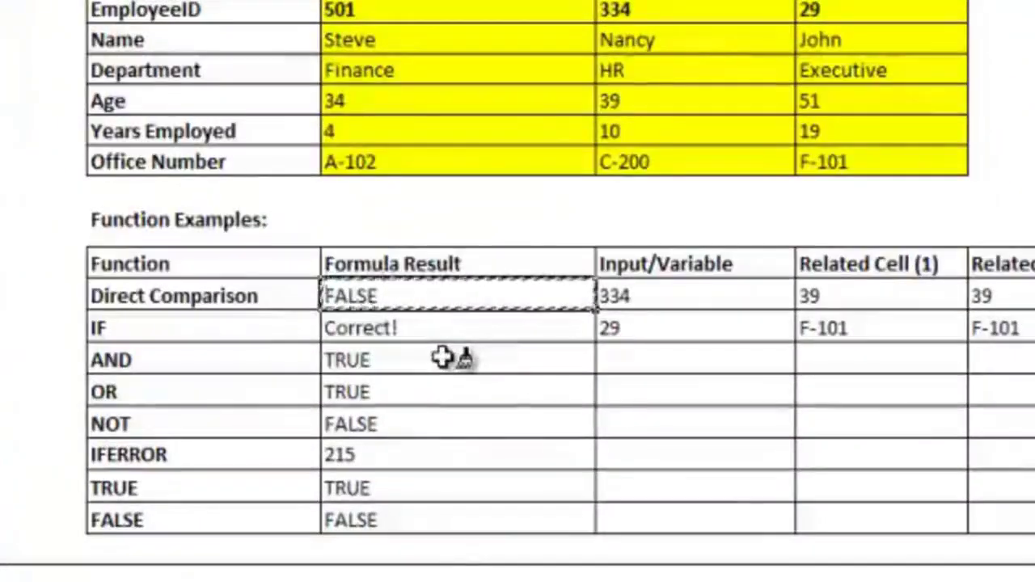
click(443, 358)
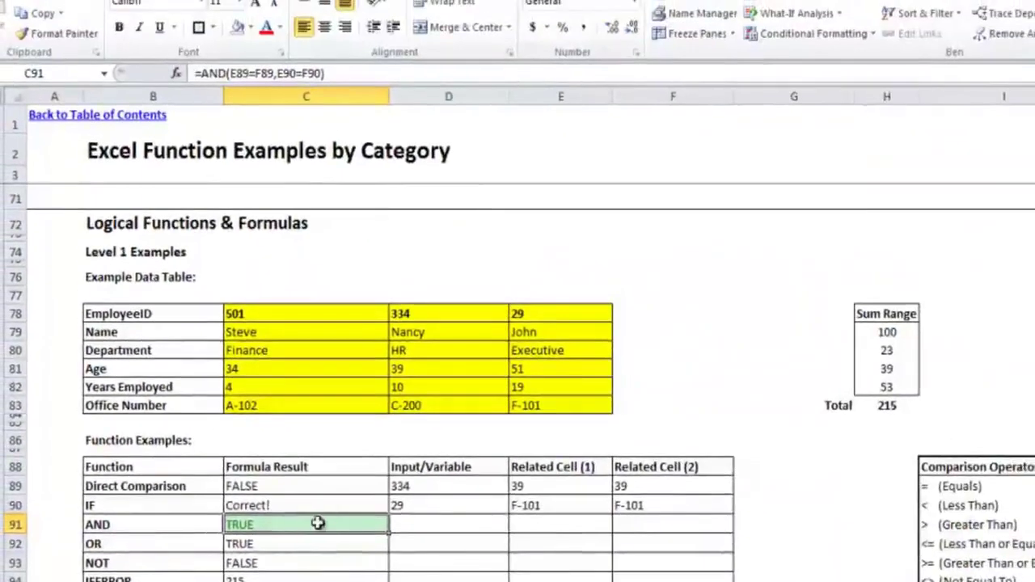
click(267, 484)
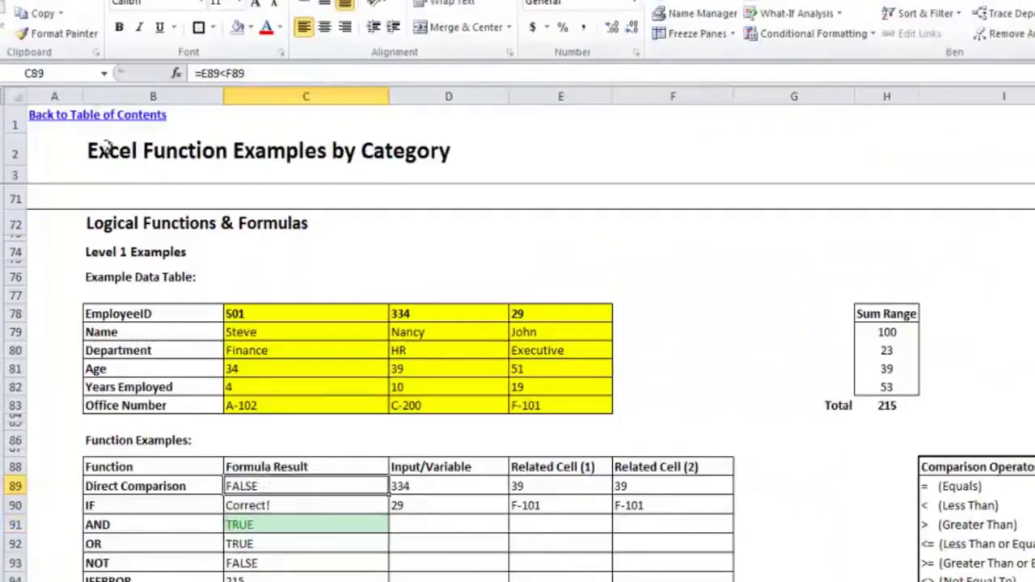
click(77, 42)
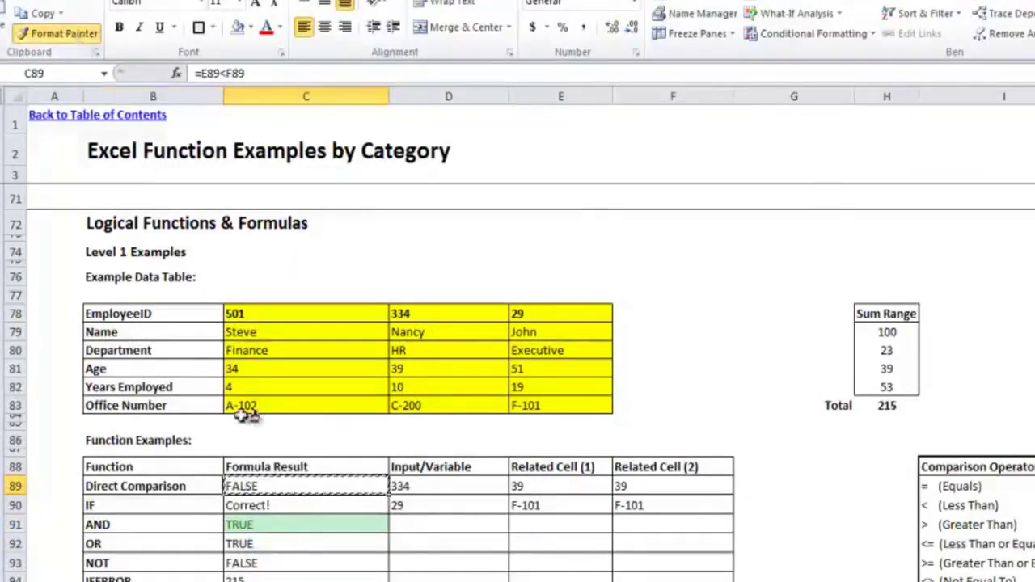
click(273, 544)
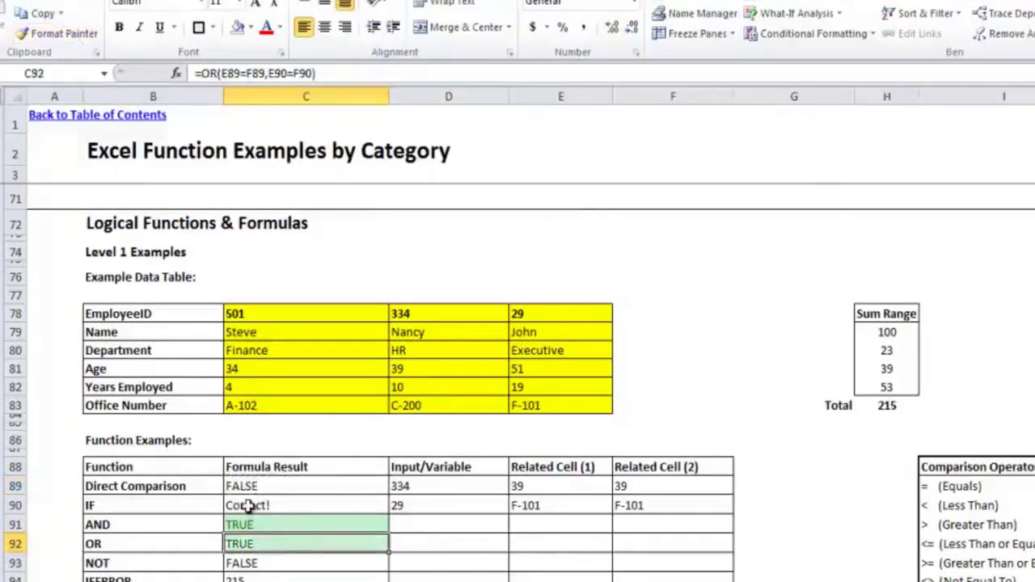
drag(309, 529, 325, 546)
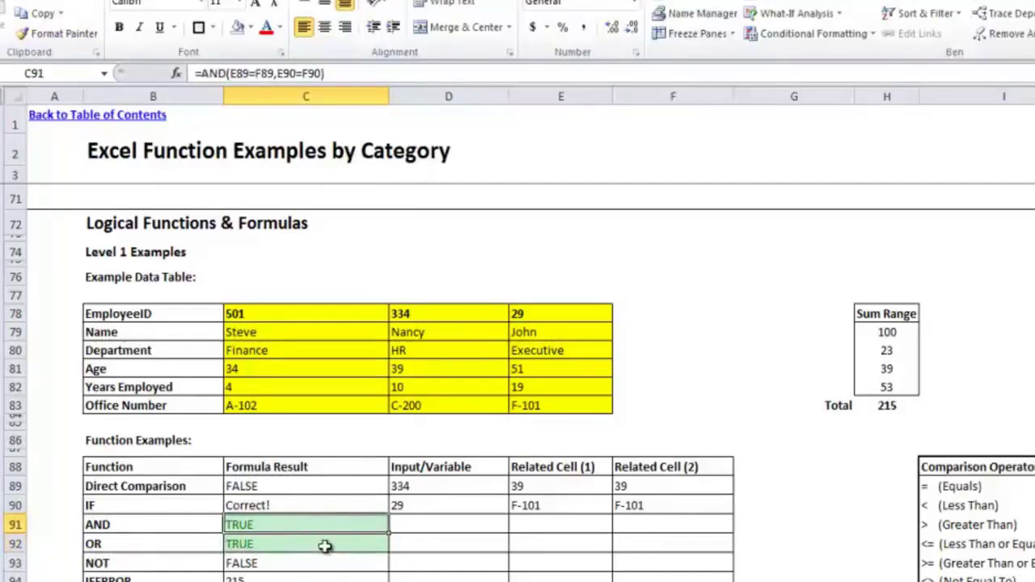
click(324, 547)
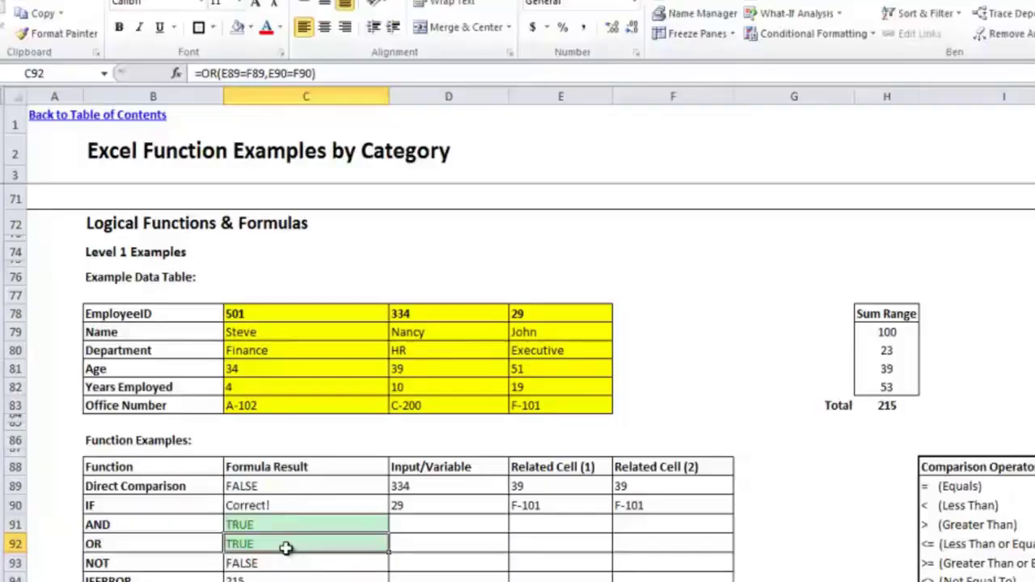
Step: Set the inputs in D89 and D90 to 501 to test the AND and OR formulas with non-matching cells
click(453, 505)
click(465, 486)
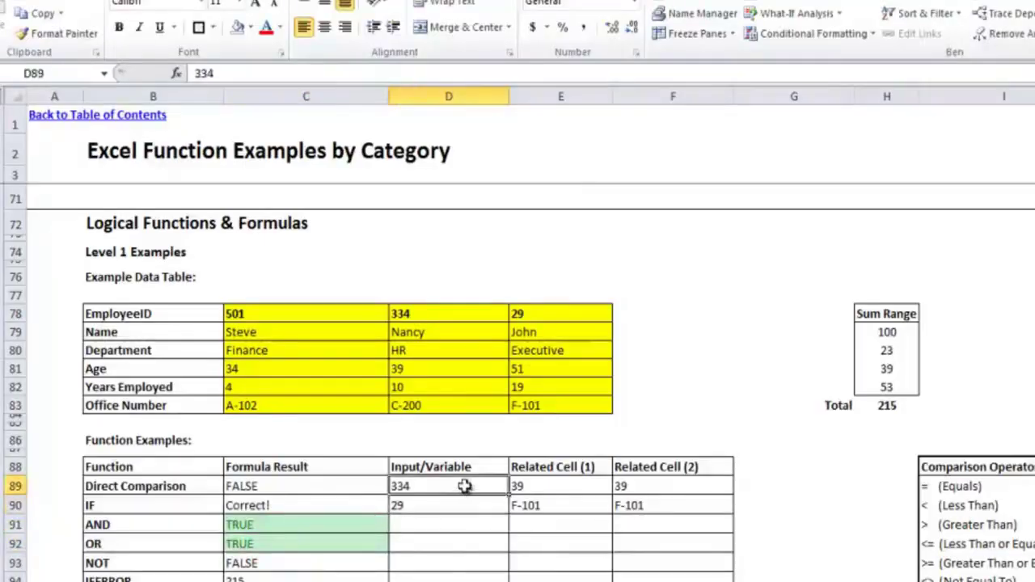
text(501)
key(Return)
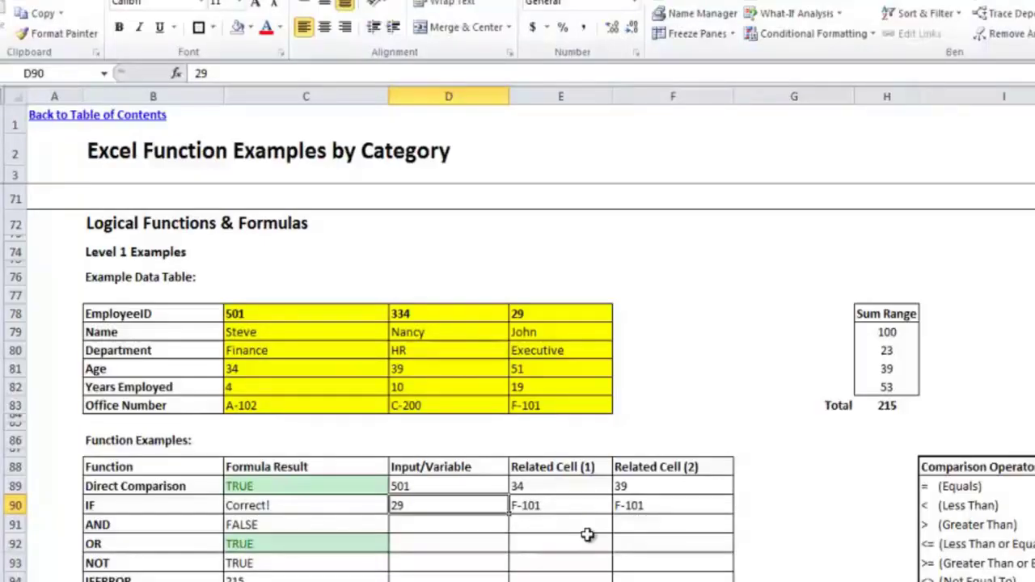
text(501)
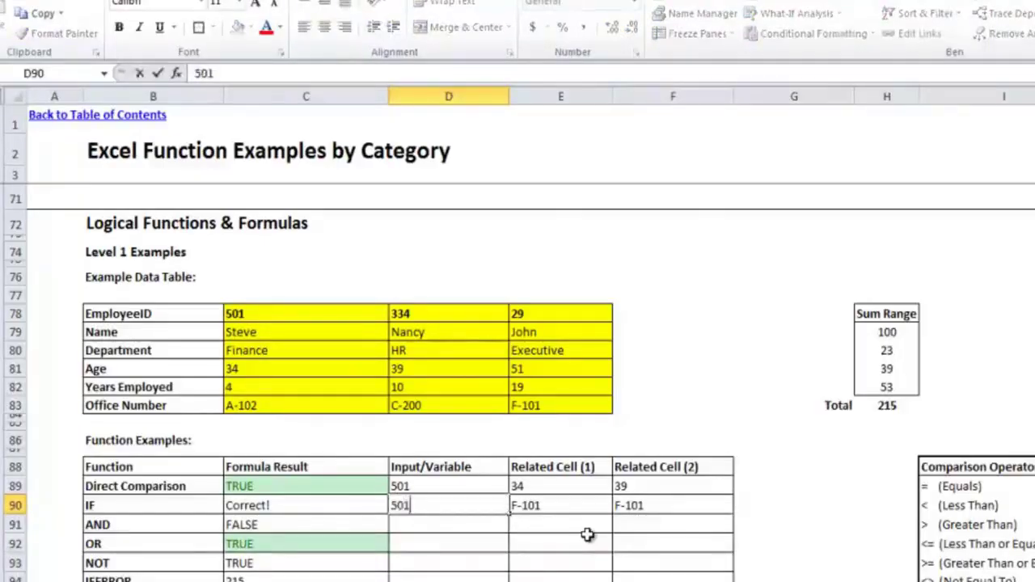
key(Return)
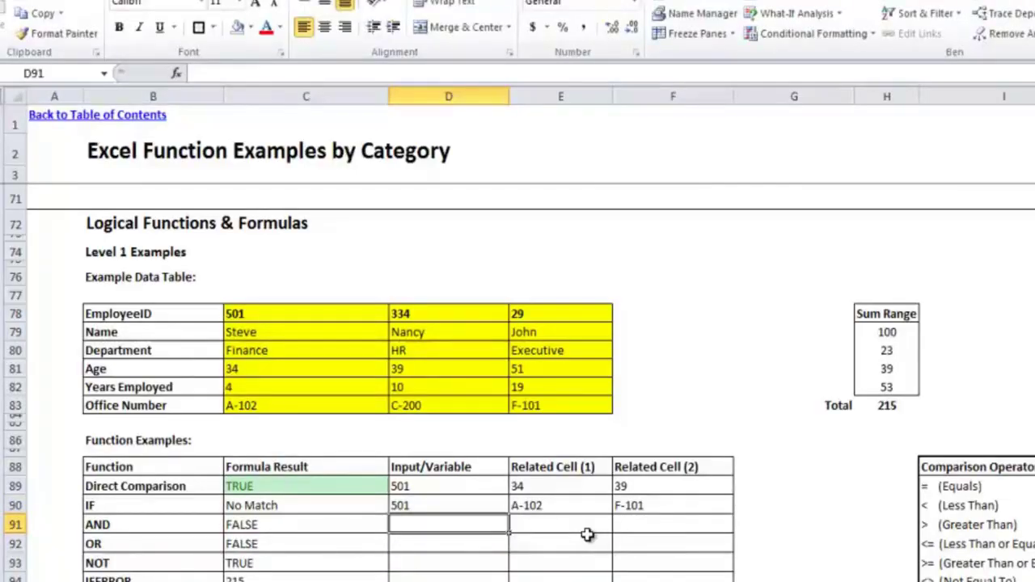
Step: Review the OR, AND and IF formulas in the Formula Result column and continue down to the IFERROR row
key(Down)
key(Left)
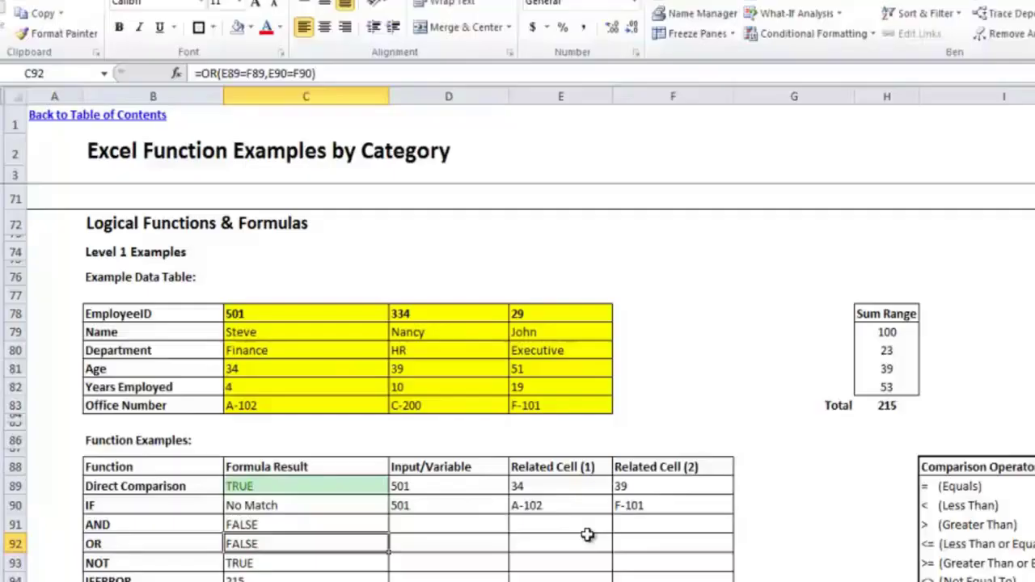
key(Up)
key(Up)
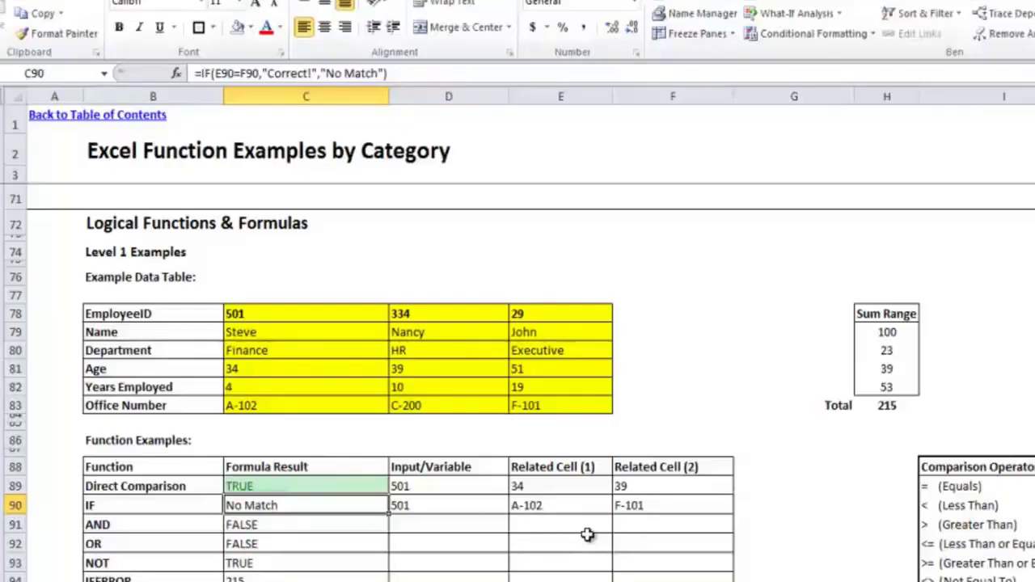
key(Down)
key(Down)
key(Down)
key(Down)
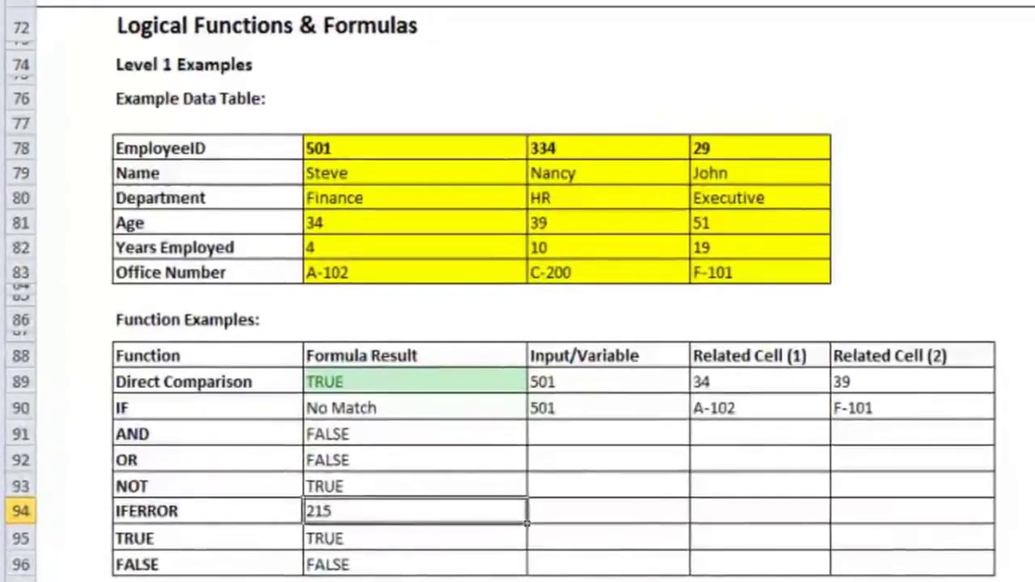
Step: Examine the NOT formula in C93 and its comparison of E89 with F89, leaving it as is
click(435, 481)
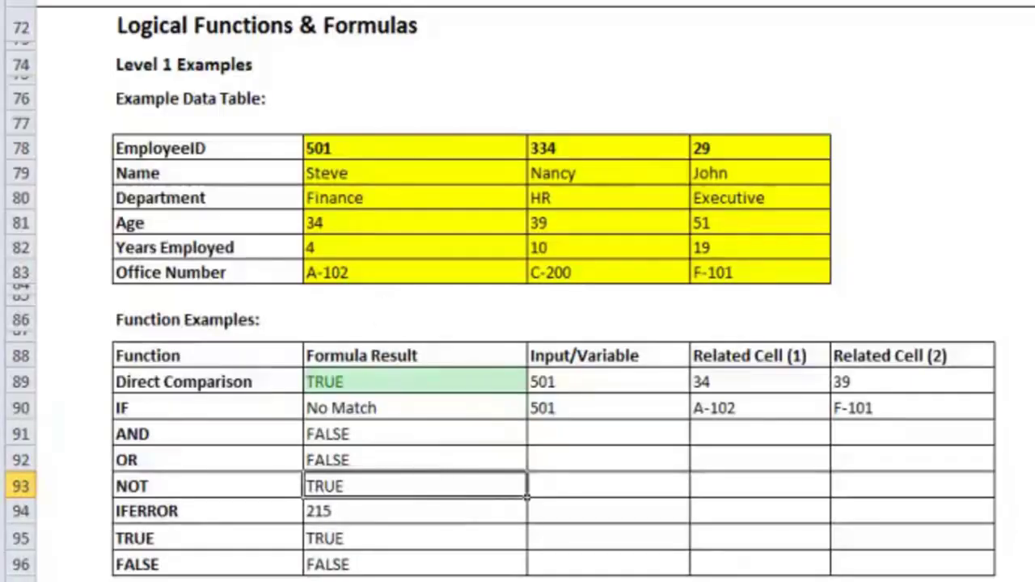
key(F2)
click(304, 25)
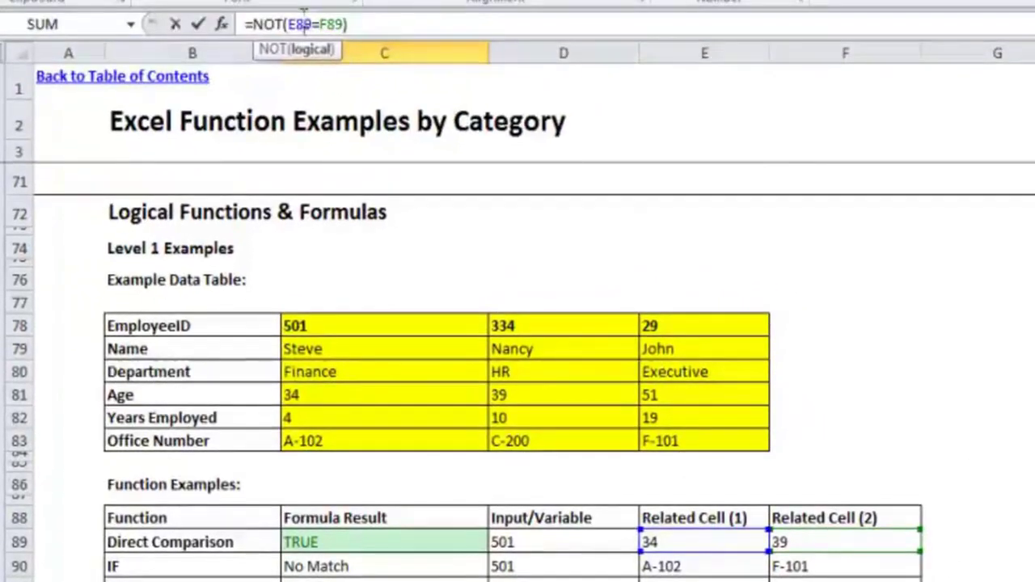
key(Escape)
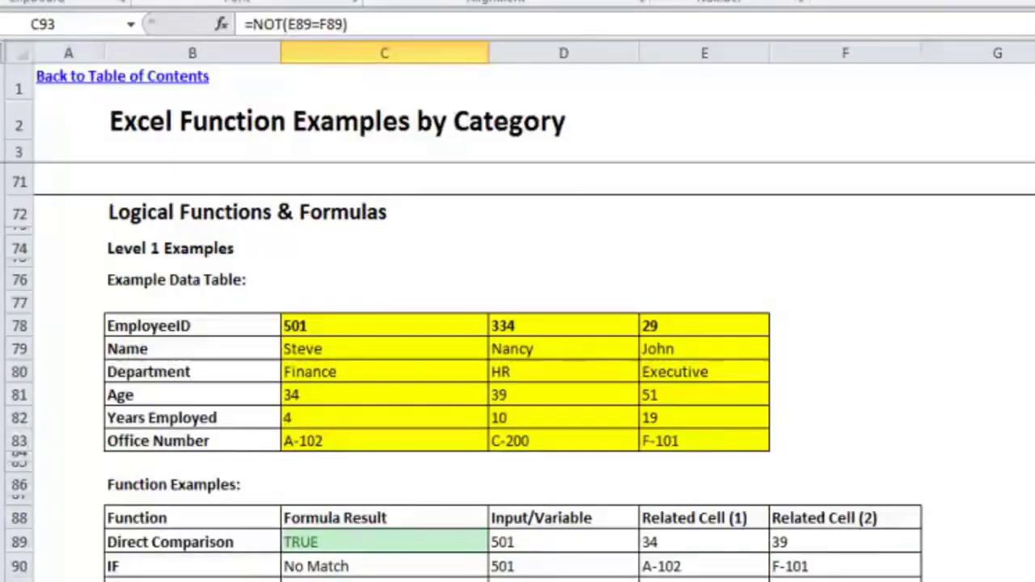
click(327, 25)
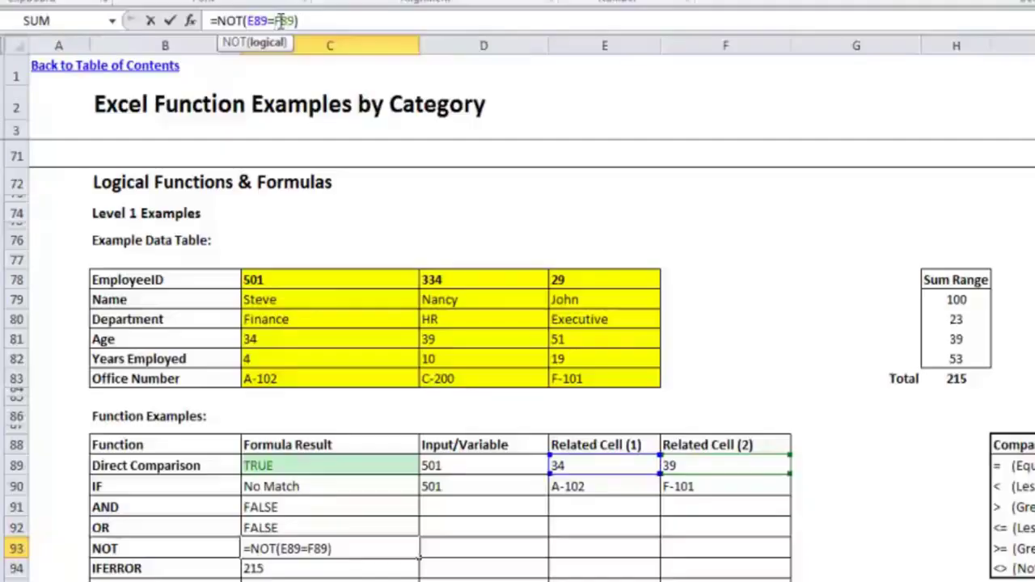
key(ctrl+Return)
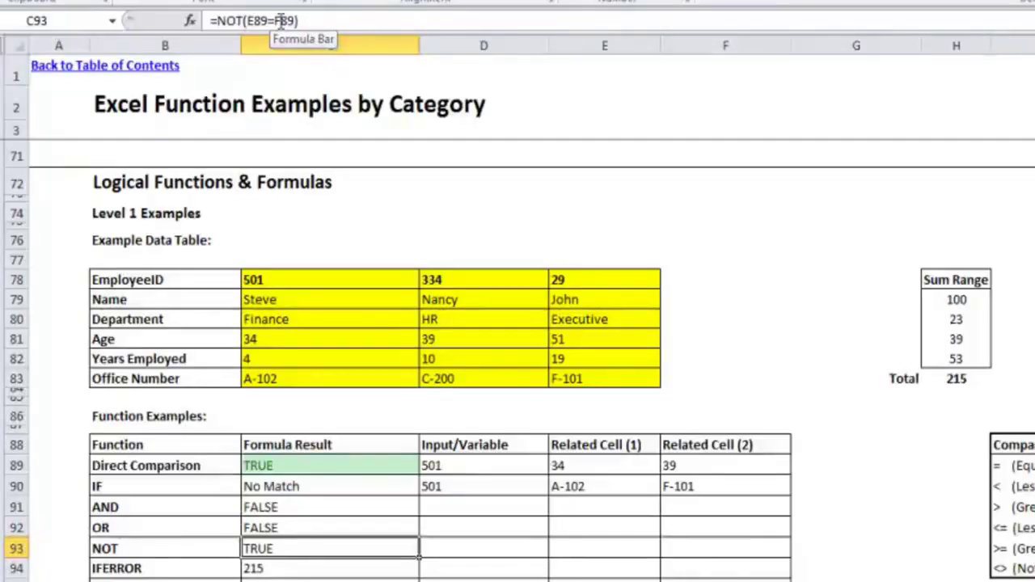
Step: Examine the IFERROR formula in C94, including its SUM(H79:H82) value argument and its "Error You Fool!" fallback text
key(Down)
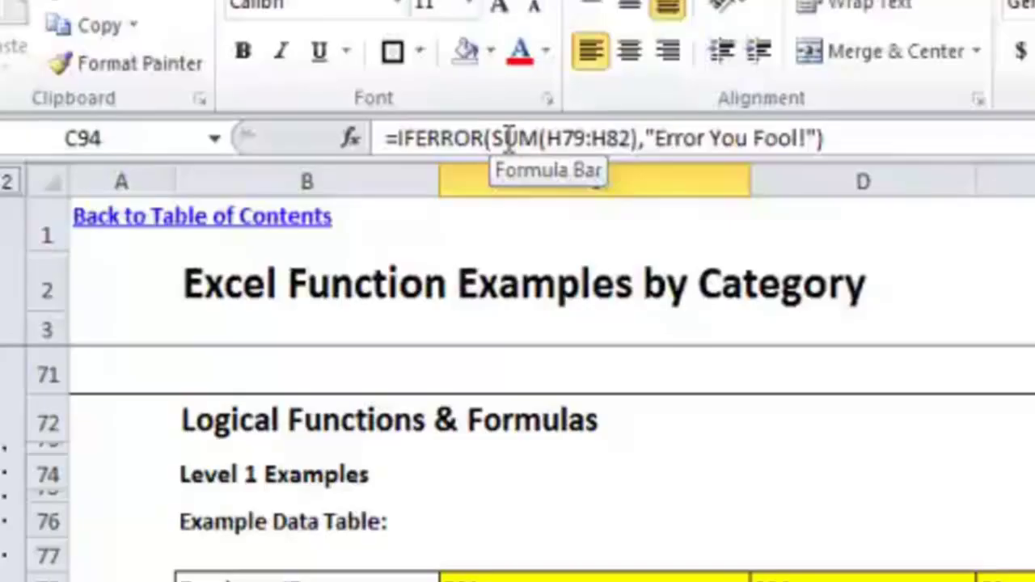
click(539, 139)
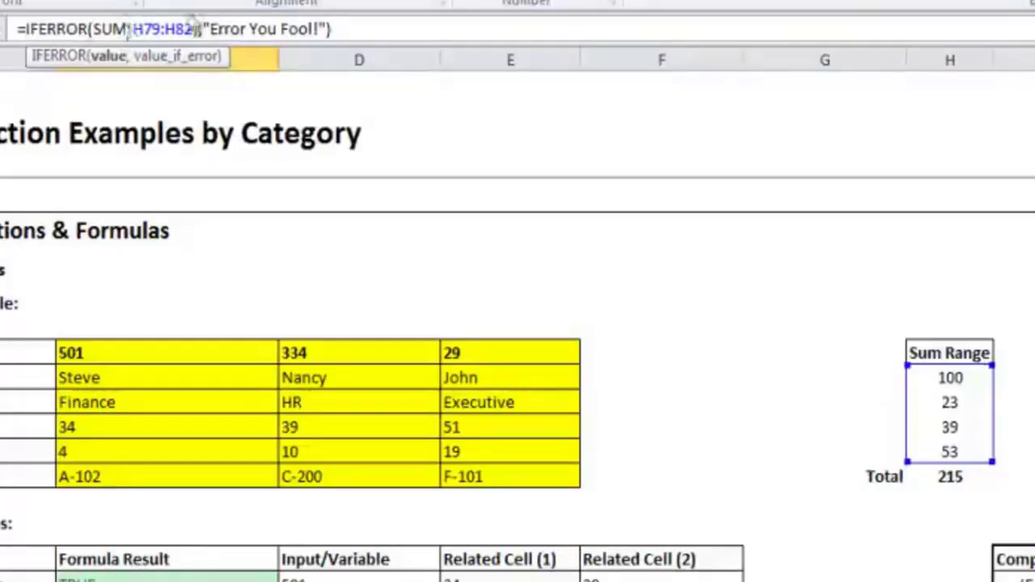
click(233, 18)
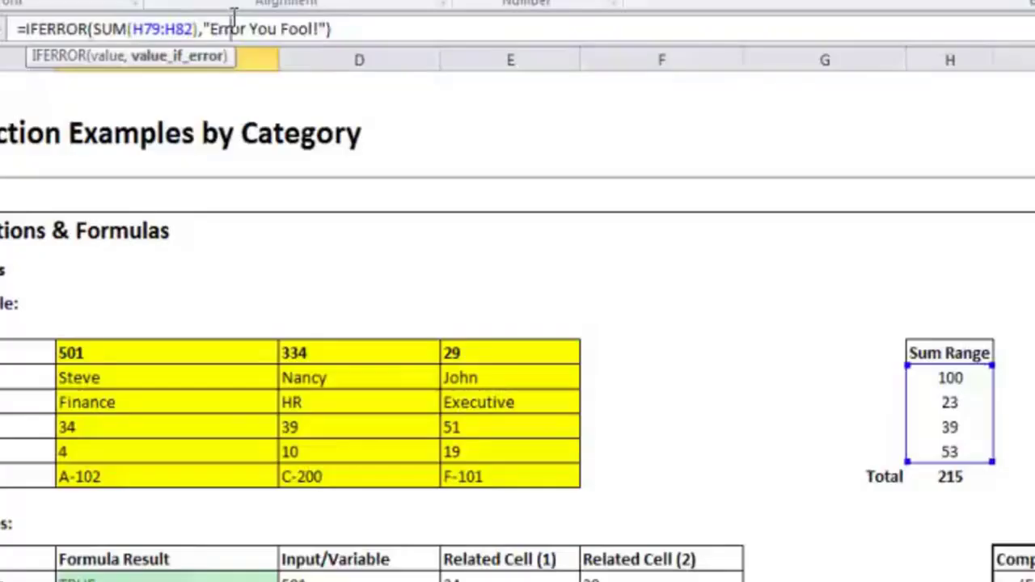
key(Escape)
Step: Replace the third Sum Range value in H81 with =NA() and check the IFERROR result in C94
click(948, 425)
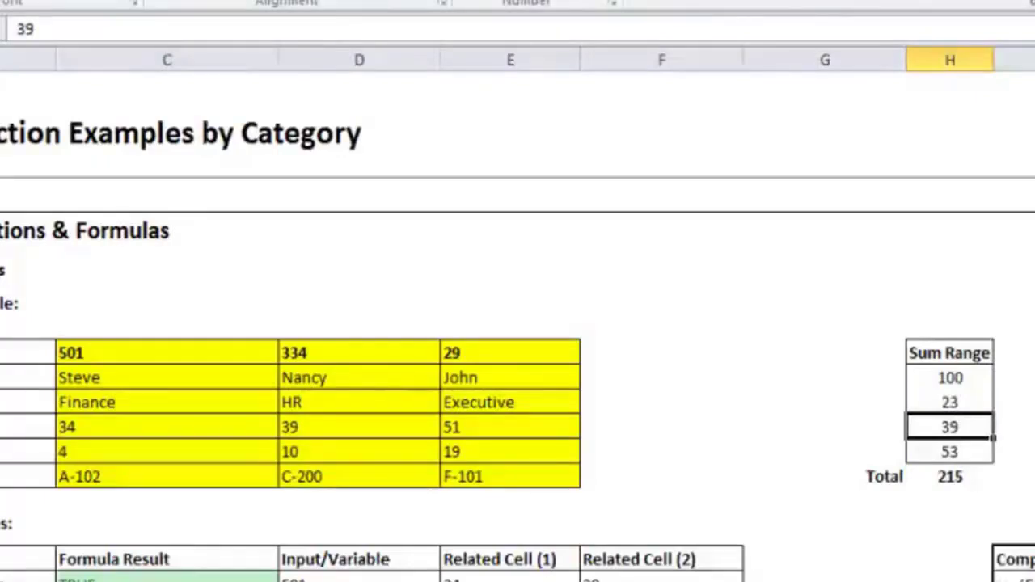
text(=NA())
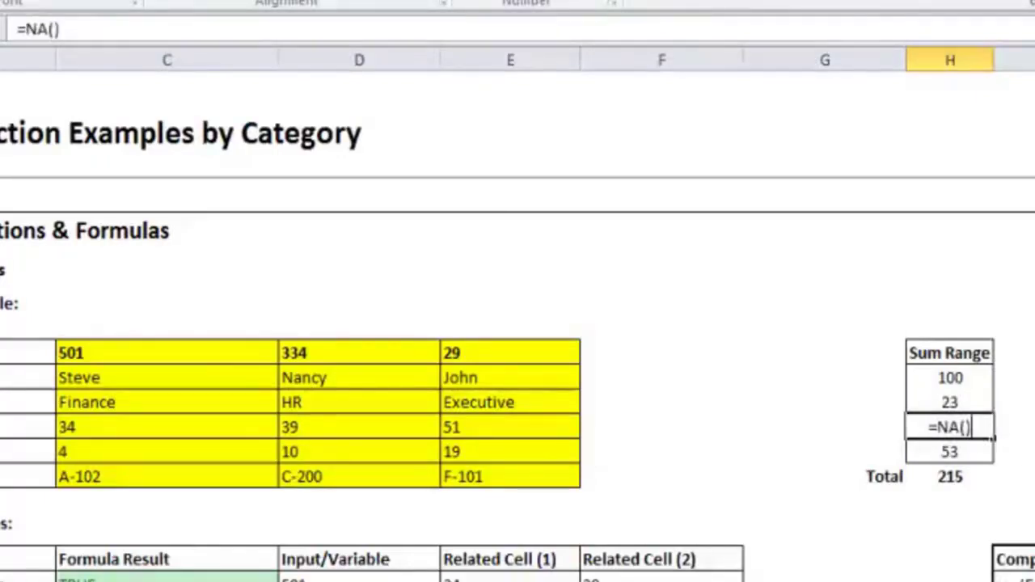
key(Return)
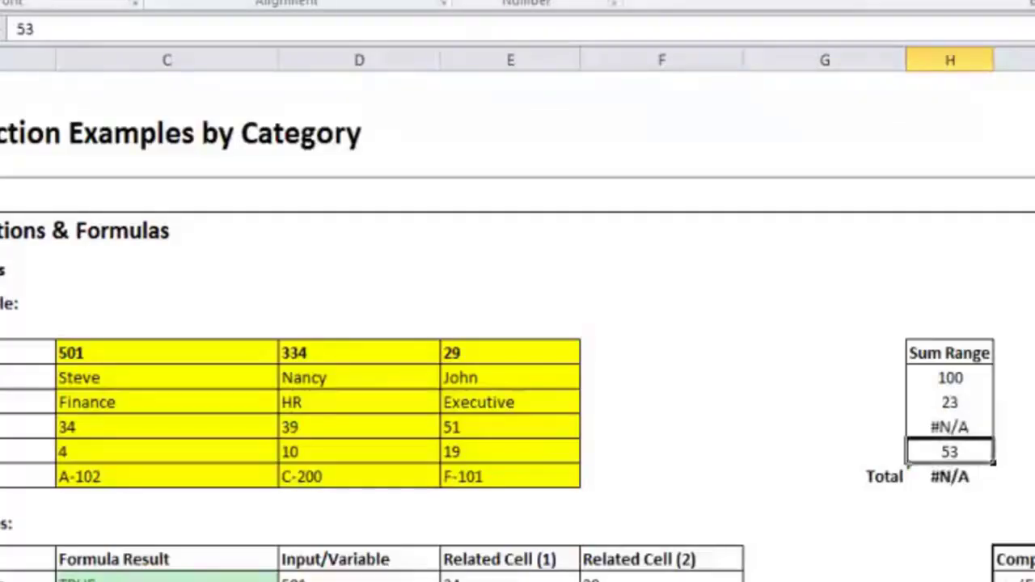
click(812, 523)
click(229, 406)
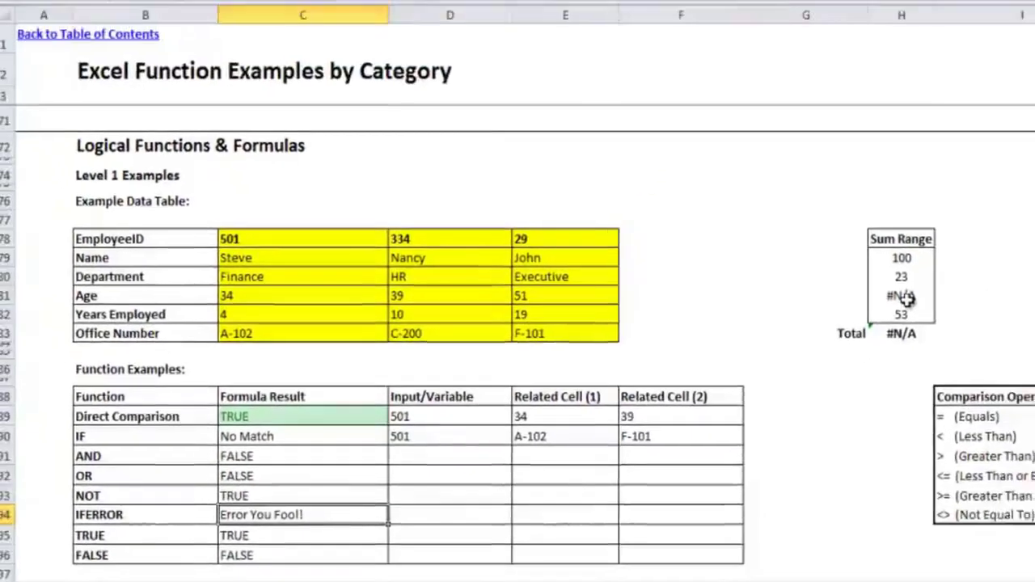
Step: Set the Sum Range cell H81 back to 39
click(979, 194)
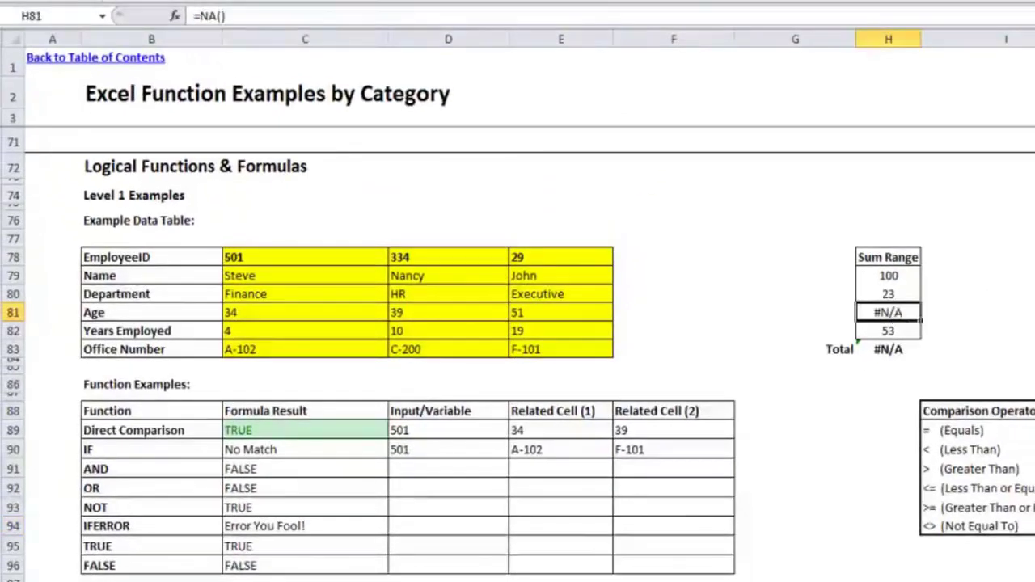
text(39)
key(Return)
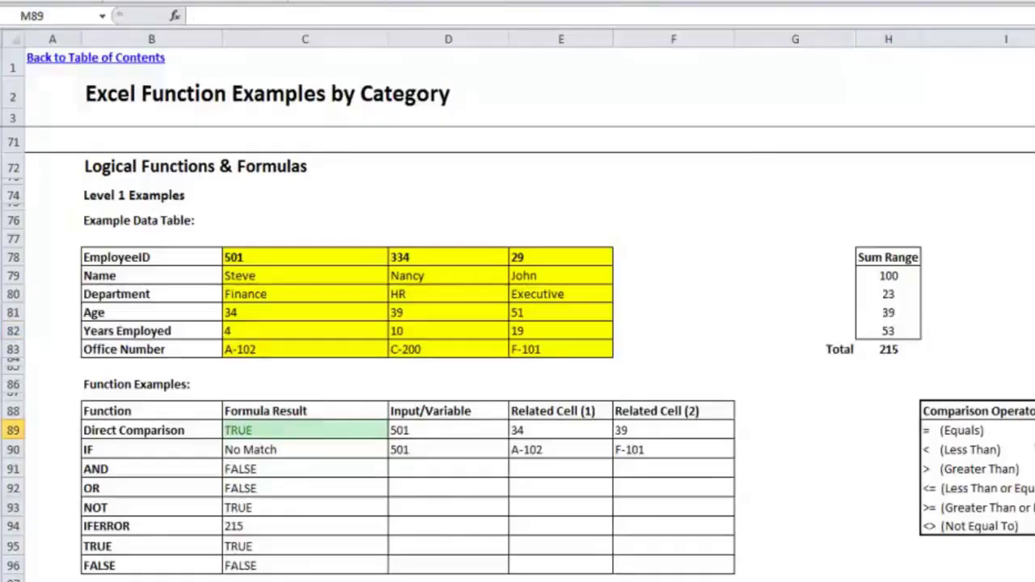
Step: Examine the TRUE and FALSE function formulas in C95 and C96
click(801, 409)
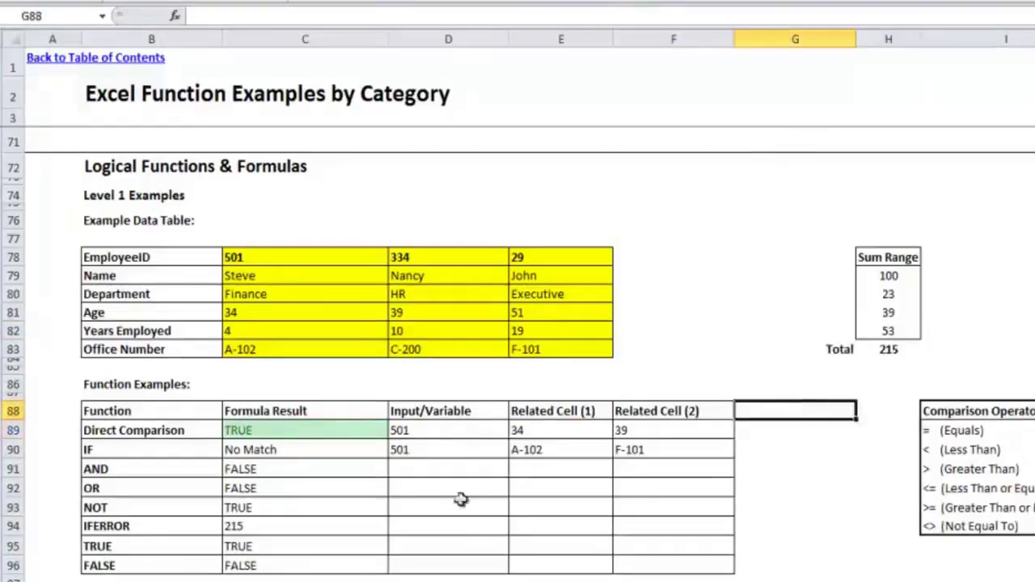
click(254, 546)
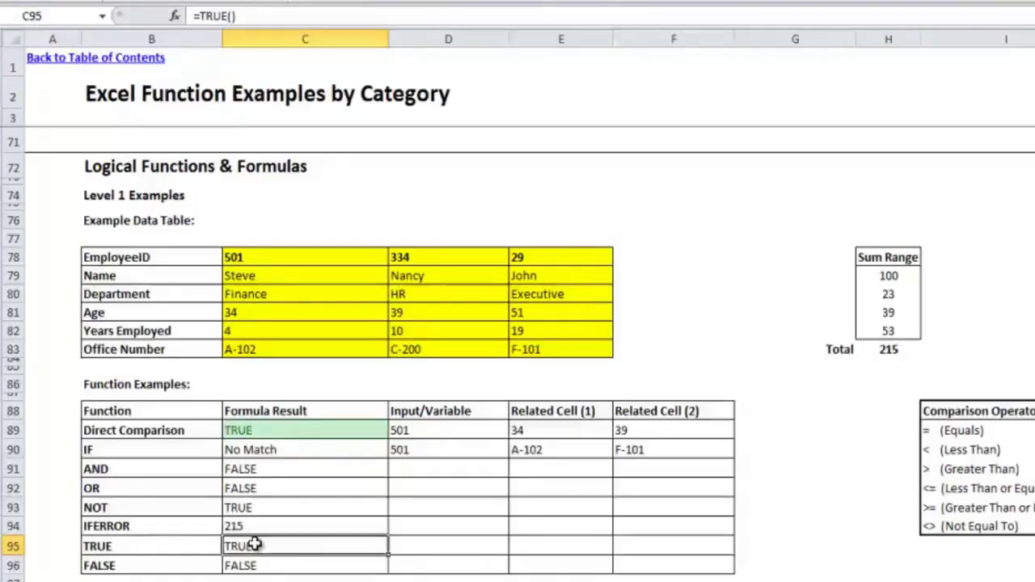
click(262, 564)
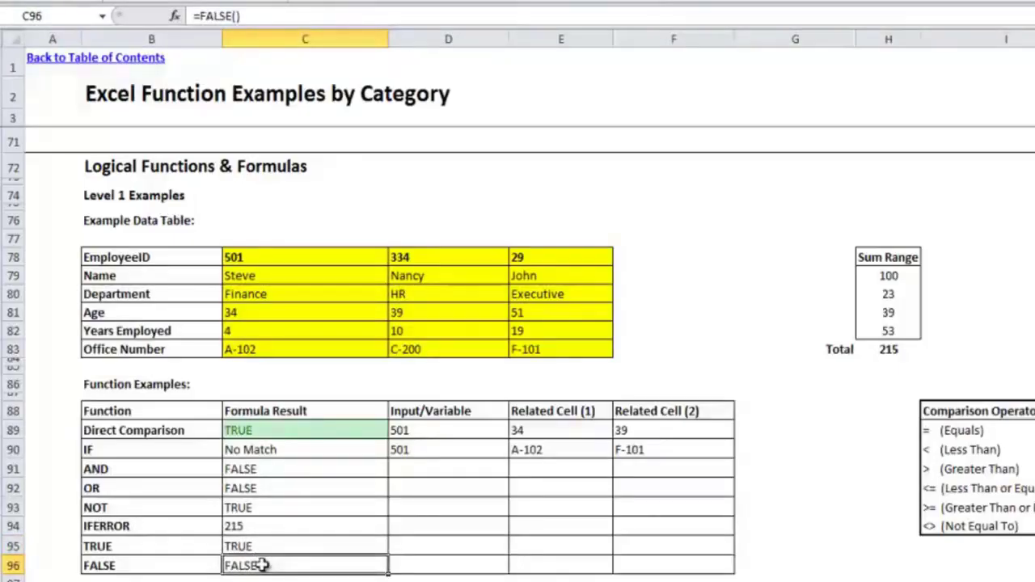
Step: Enter =NA() in H81 again to show an error-producing function, and undo the entry
click(887, 315)
text(=NA())
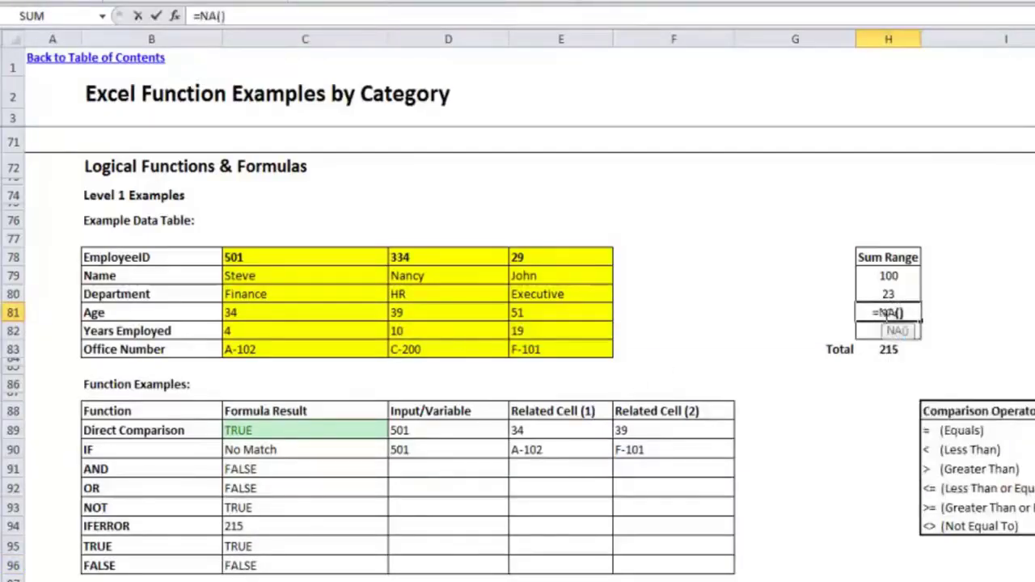
key(Return)
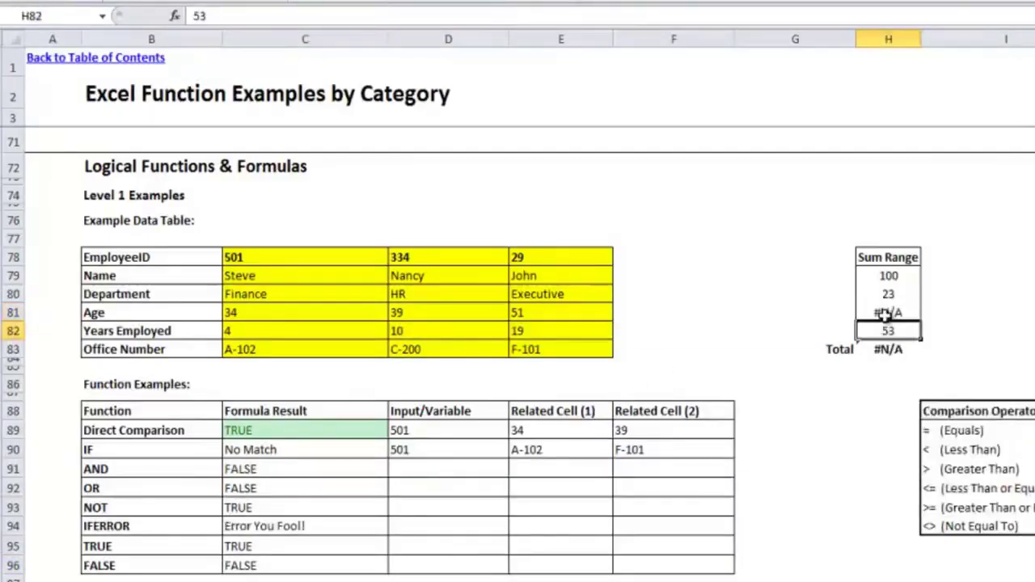
click(886, 315)
key(ctrl+z)
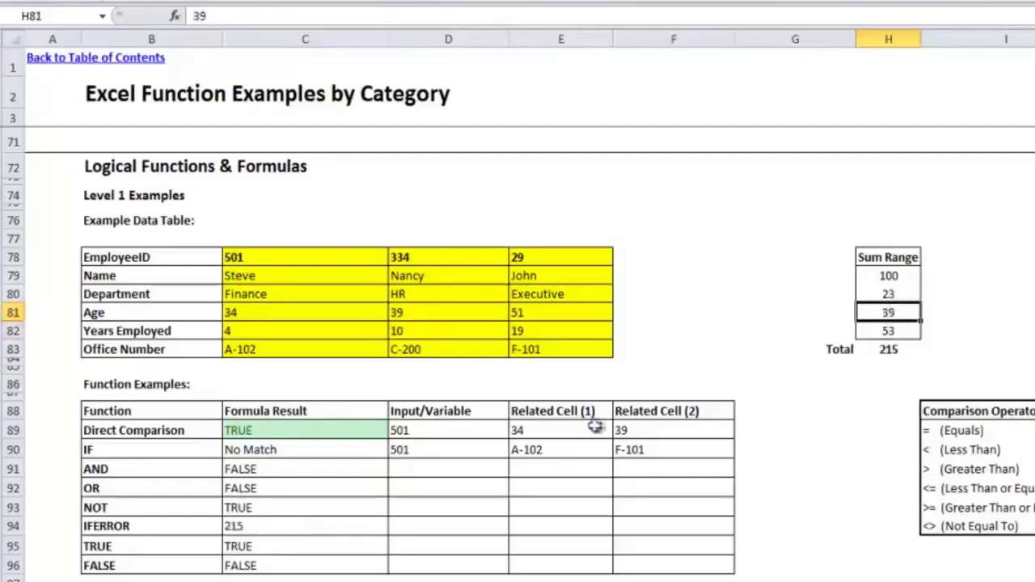
Step: Replace the formulas in C95 and C96 with =TRUE and =FALSE, written without parentheses
click(384, 528)
click(380, 547)
click(381, 566)
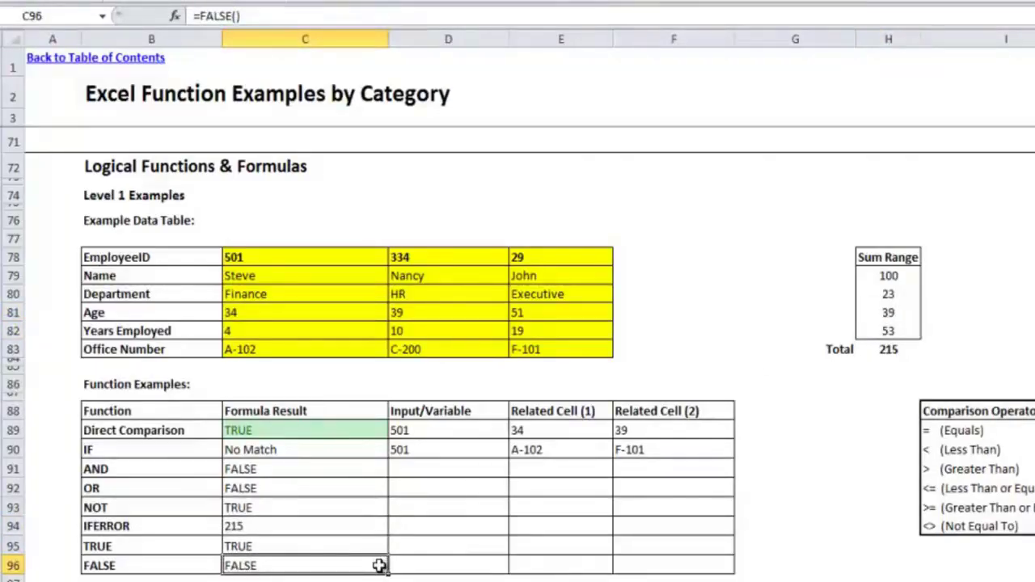
key(Up)
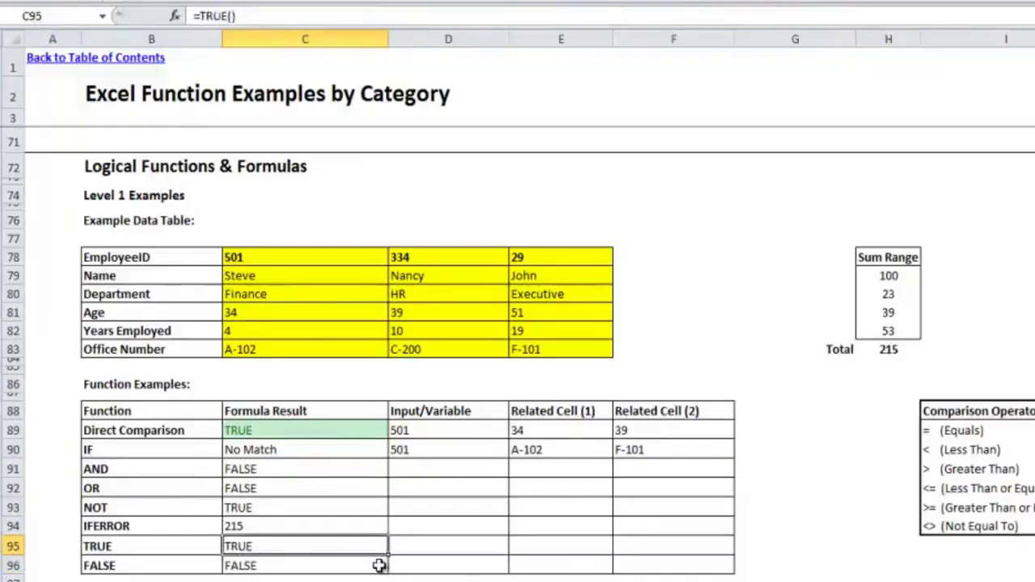
text(=TRUE)
key(Return)
key(Up)
key(Down)
text(=FALSE)
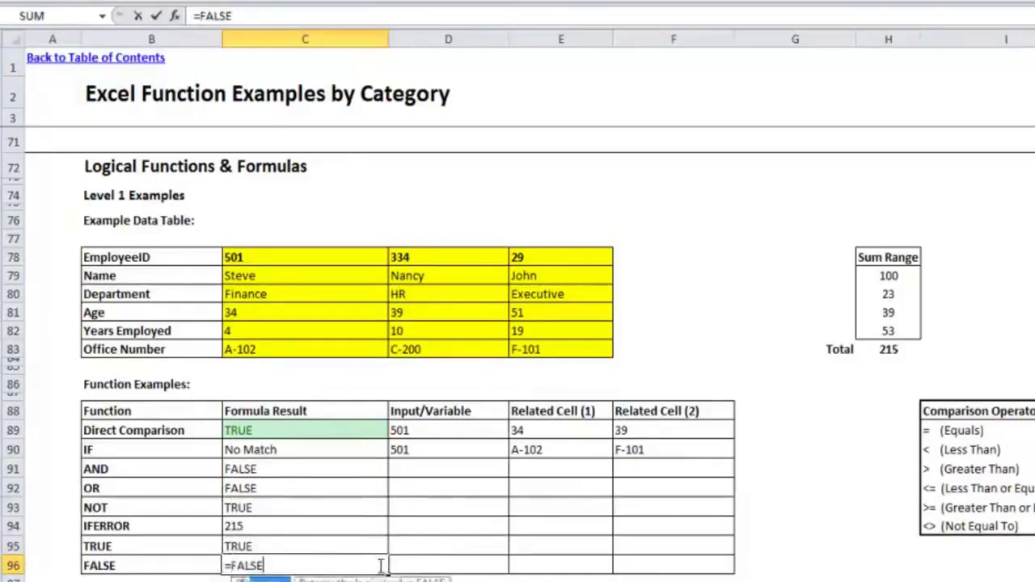
key(ctrl+Return)
Step: Review the parenthesis-free formulas in C95 and C96, leaving them as they are, and move to empty cell G93
key(Up)
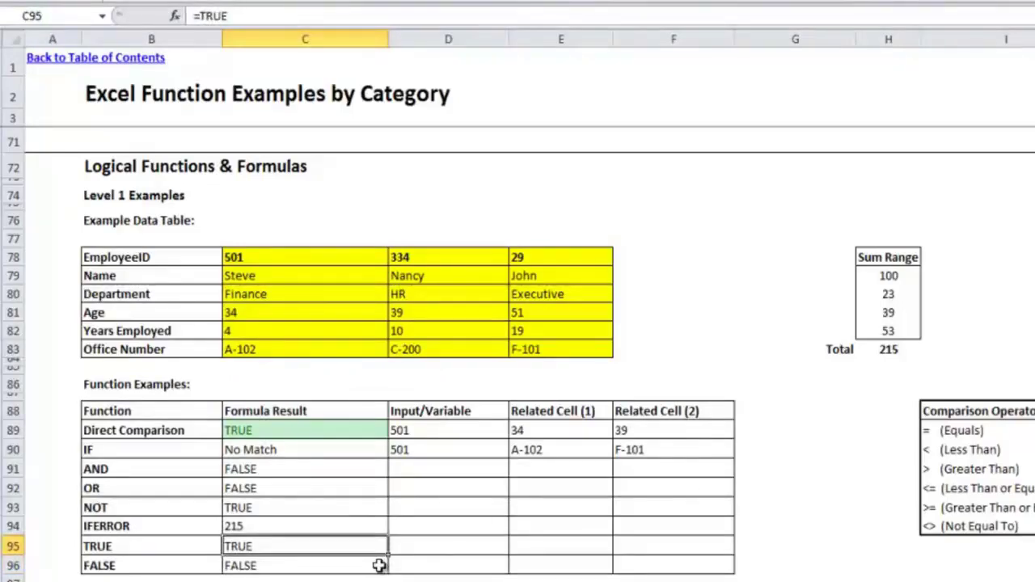
click(198, 15)
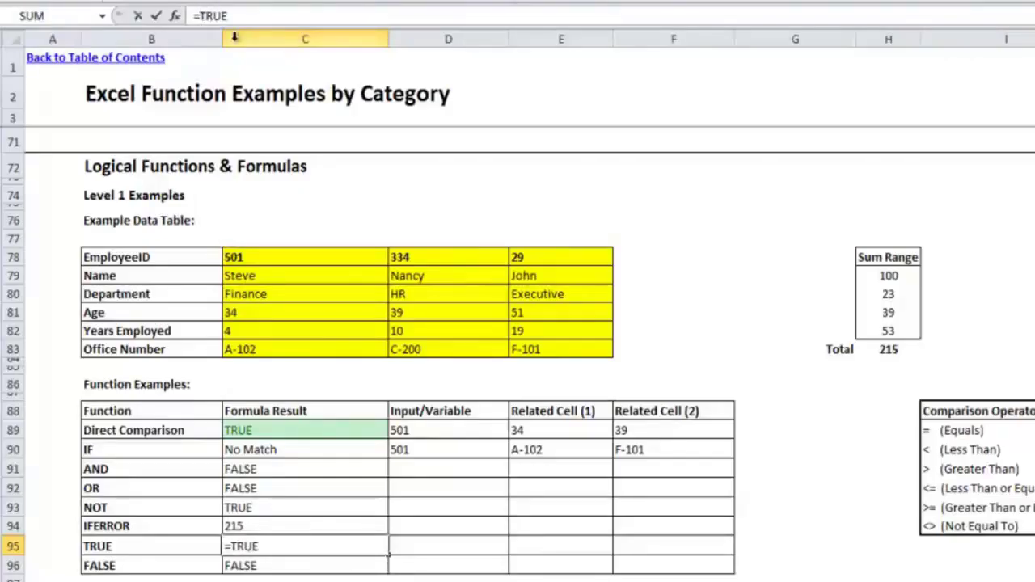
key(ctrl+Return)
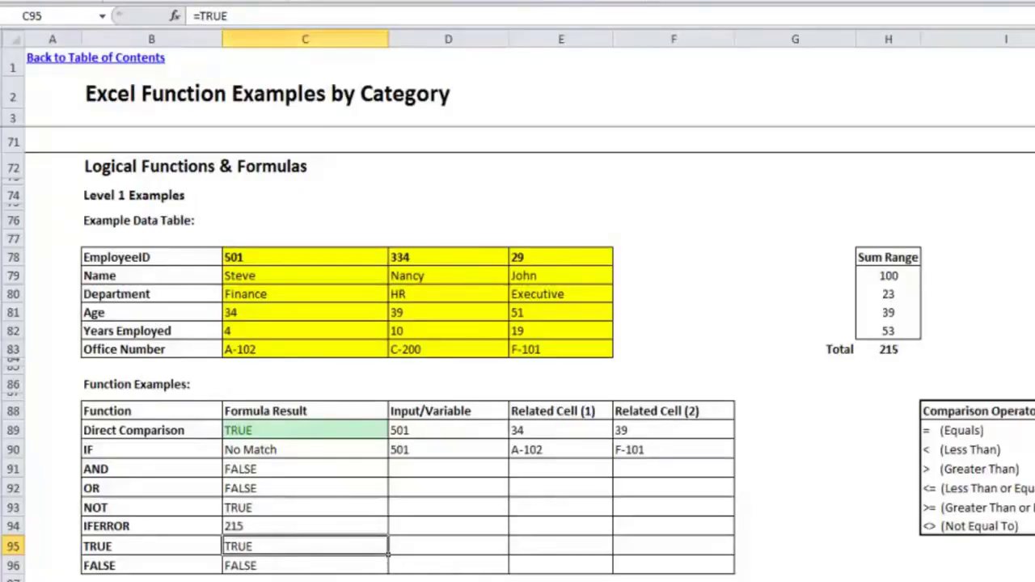
click(314, 569)
click(324, 547)
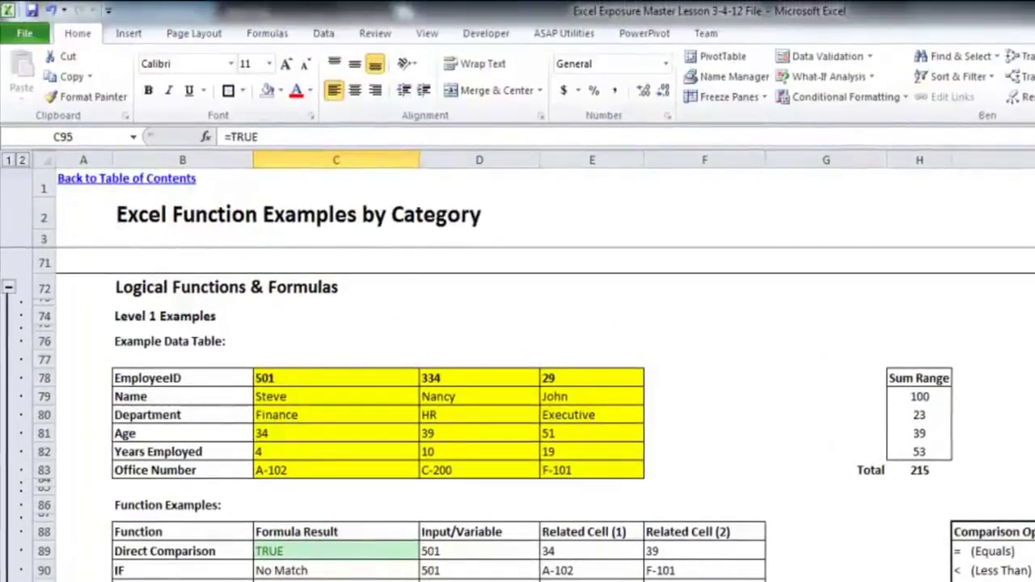
click(795, 507)
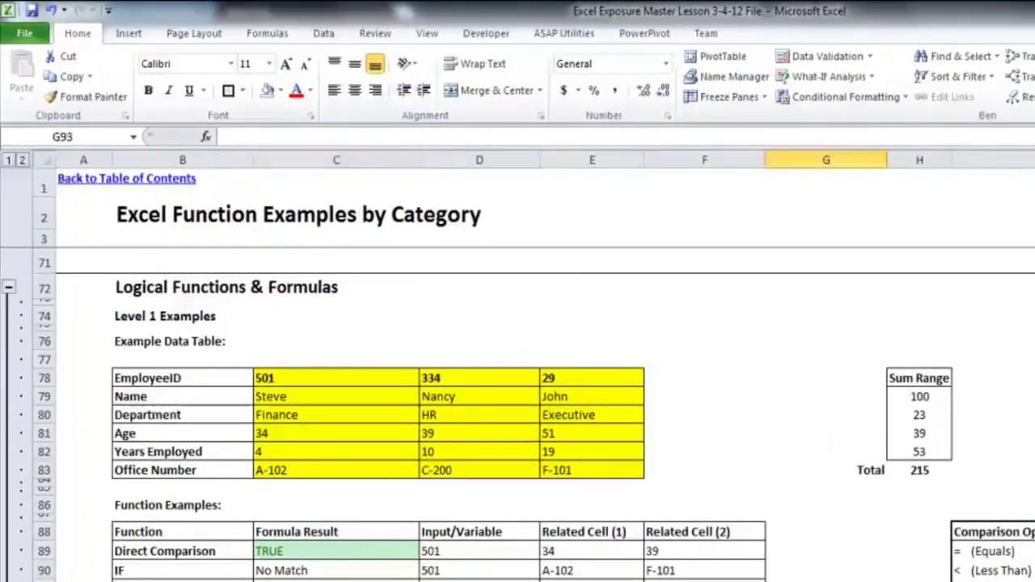